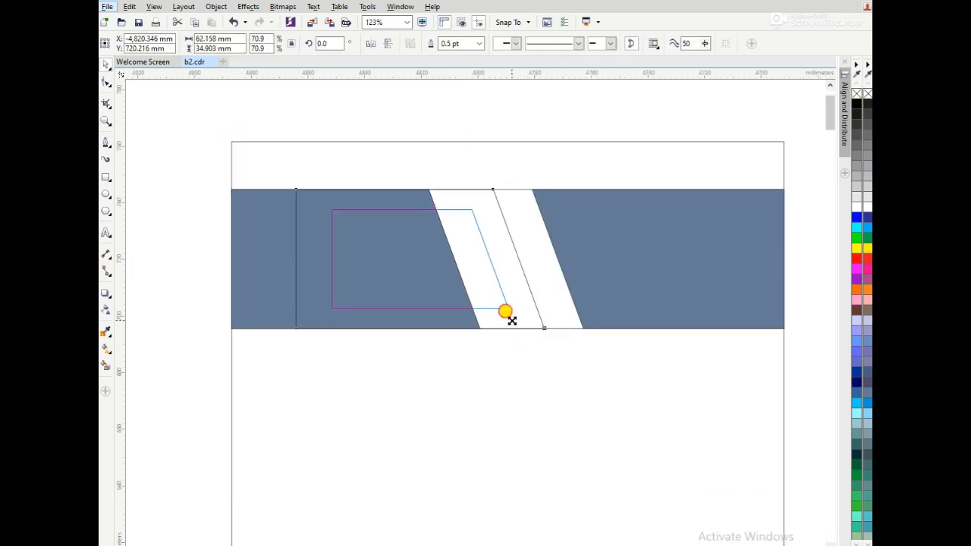
# Step: Try shaping the outlined copy of the left block into a smaller slanted parallelogram over the white gap
pyautogui.moveTo(417, 255); pyautogui.dragTo(531, 269)
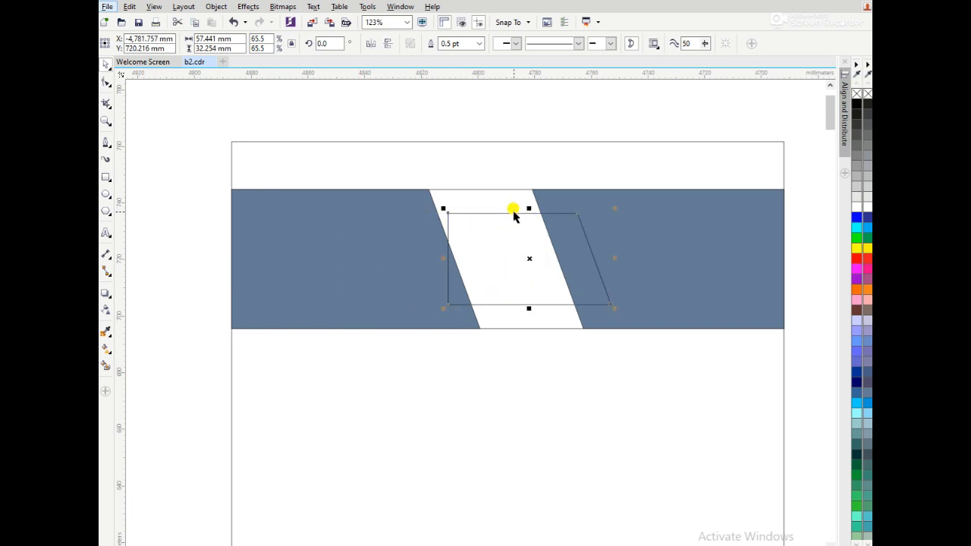
pyautogui.press('F10')
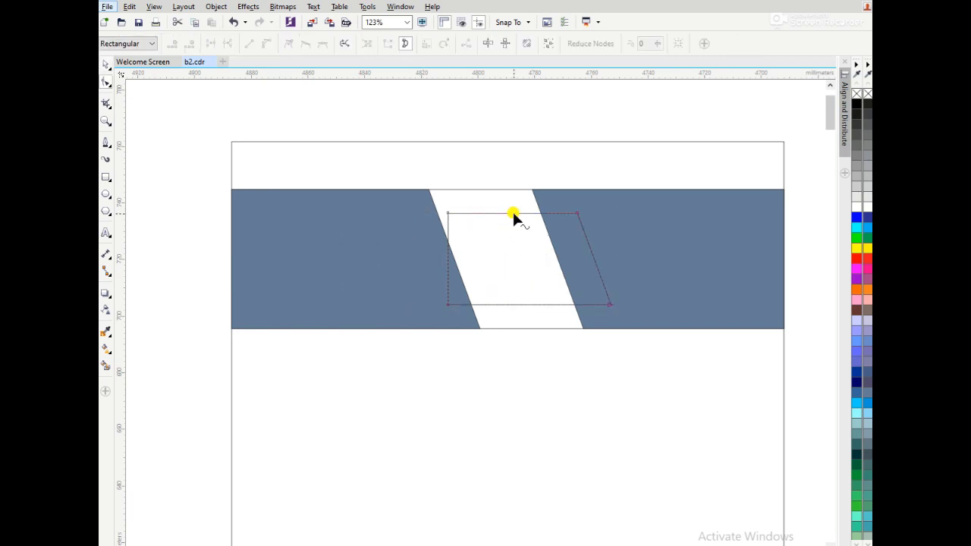
pyautogui.moveTo(446, 305); pyautogui.dragTo(482, 307)
pyautogui.press('space')
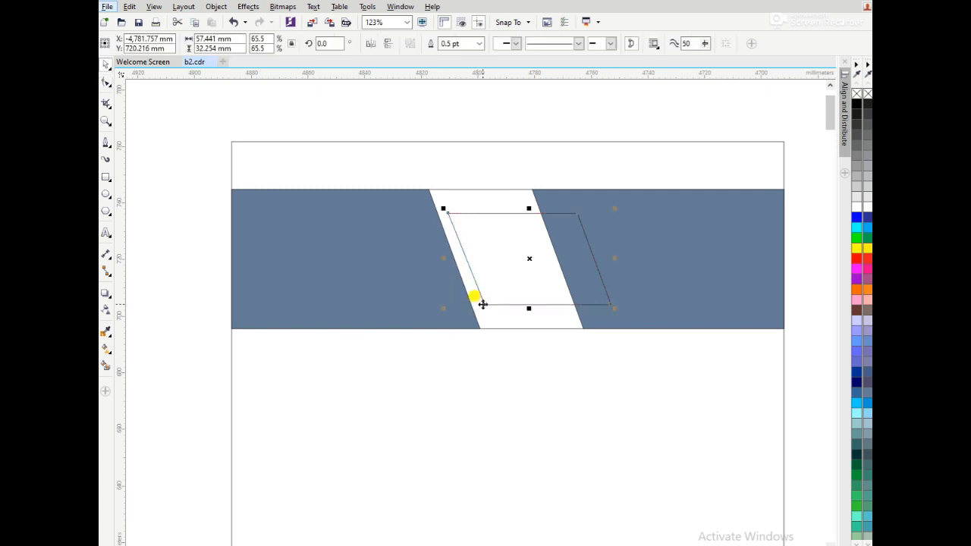
pyautogui.scroll(-2, 482, 307)
pyautogui.scroll(-1, 506, 307)
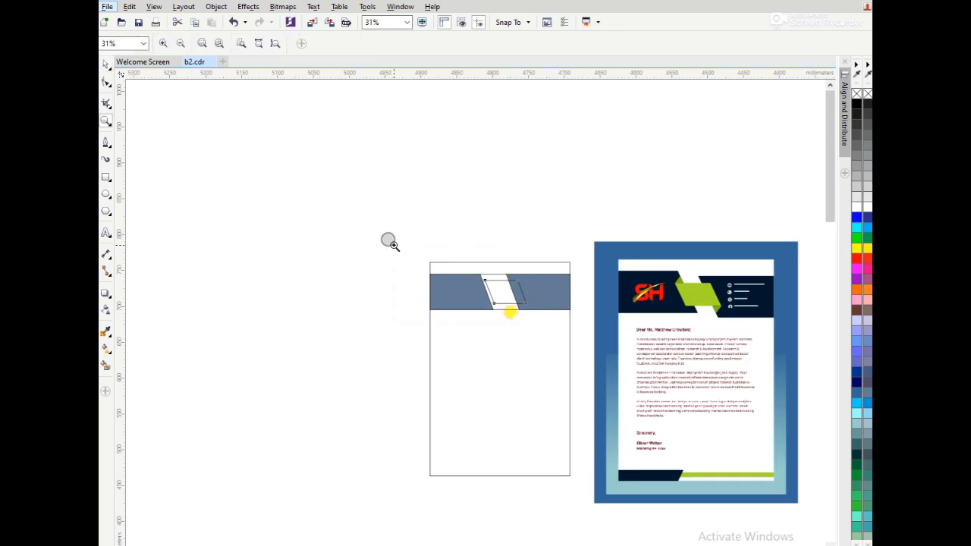
pyautogui.scroll(3, 589, 342)
pyautogui.moveTo(589, 335)
pyautogui.mouseDown()
pyautogui.moveTo(568, 317)
pyautogui.moveTo(574, 324)
pyautogui.mouseUp()
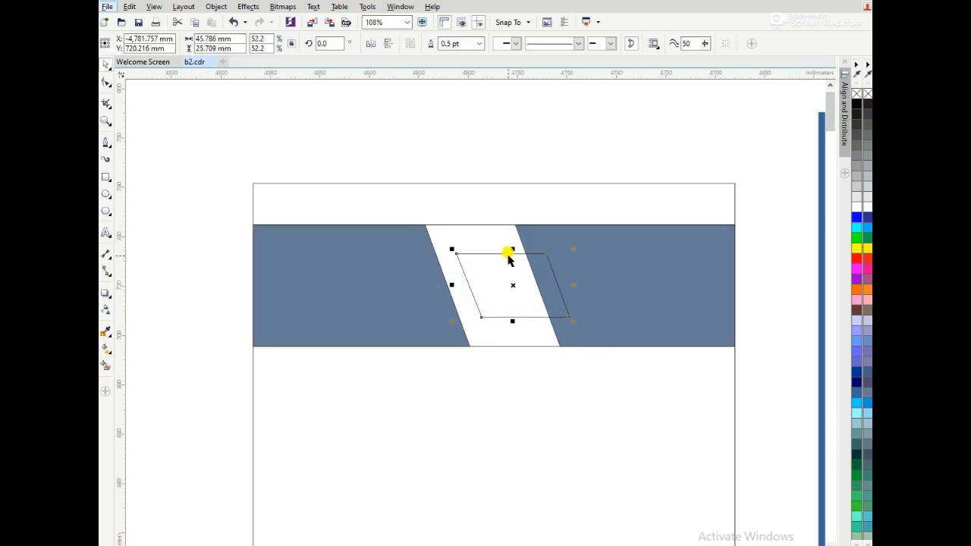
pyautogui.press('Delete')
# Step: Fill the slanted white gap as a new shape with Smart Fill and shrink it from its centre to about 32.9 × 29.7 mm
pyautogui.moveTo(490, 226); pyautogui.dragTo(498, 237)
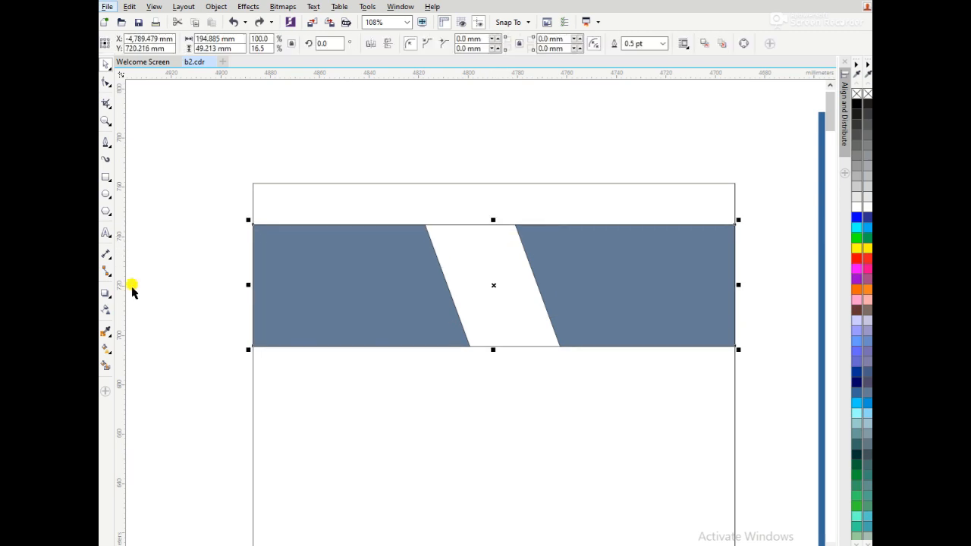
pyautogui.click(106, 366)
pyautogui.click(473, 272)
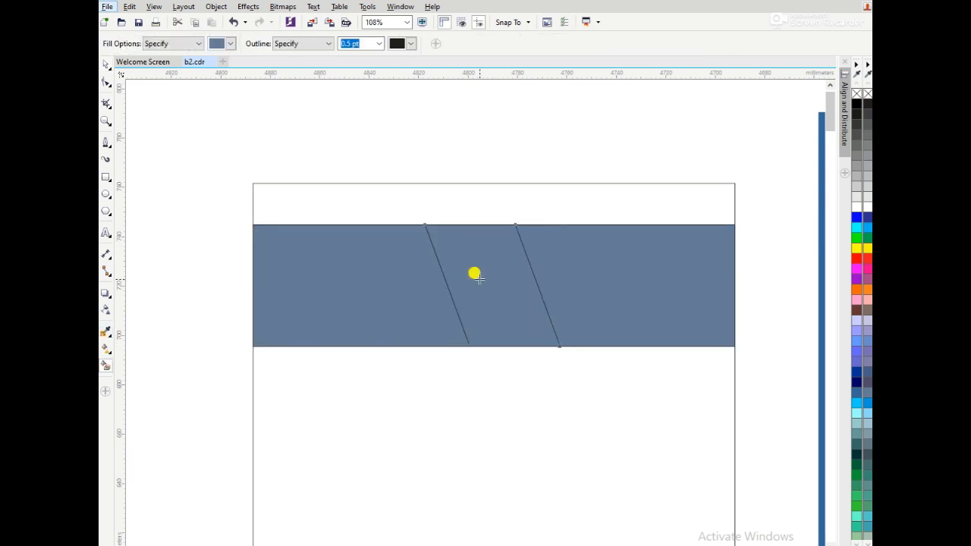
pyautogui.moveTo(564, 348); pyautogui.dragTo(536, 327)
# Step: Widen the small parallelogram by shifting its right-hand nodes outward, and centre it horizontally on the header band
pyautogui.press('F10')
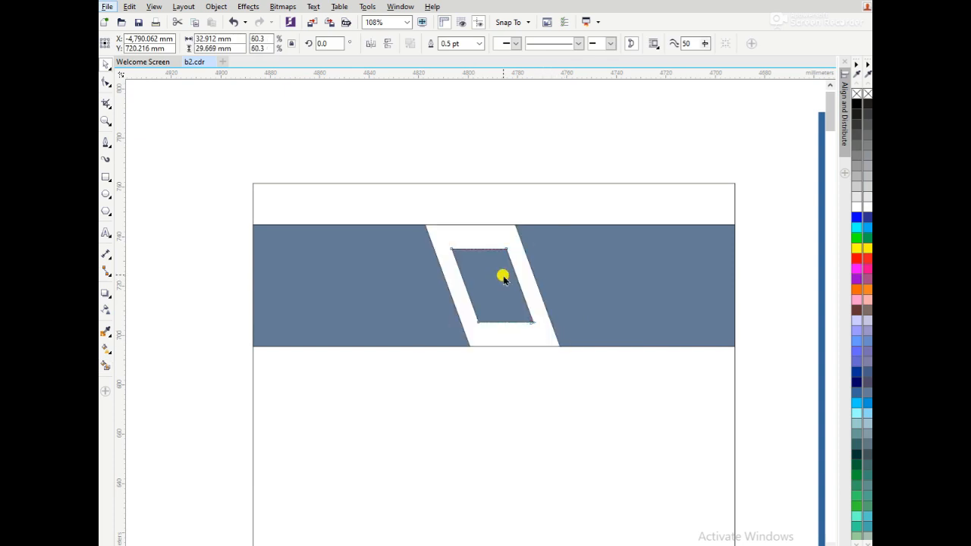
pyautogui.moveTo(493, 241); pyautogui.dragTo(584, 320)
pyautogui.press('space')
pyautogui.scroll(-2, 581, 315)
pyautogui.click(557, 327)
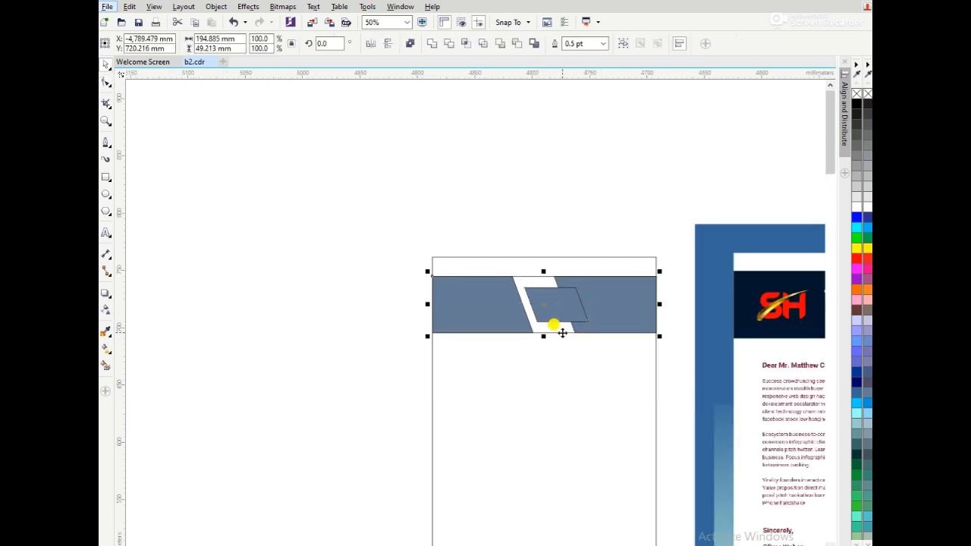
pyautogui.press('c')
pyautogui.click(578, 365)
# Step: Stretch the parallelogram further by moving its right-hand nodes until it is about 70 mm wide
pyautogui.scroll(-1, 578, 366)
pyautogui.press('z')
pyautogui.moveTo(494, 306); pyautogui.dragTo(747, 415)
pyautogui.press('F10')
pyautogui.click(310, 245)
pyautogui.moveTo(298, 188); pyautogui.dragTo(378, 271)
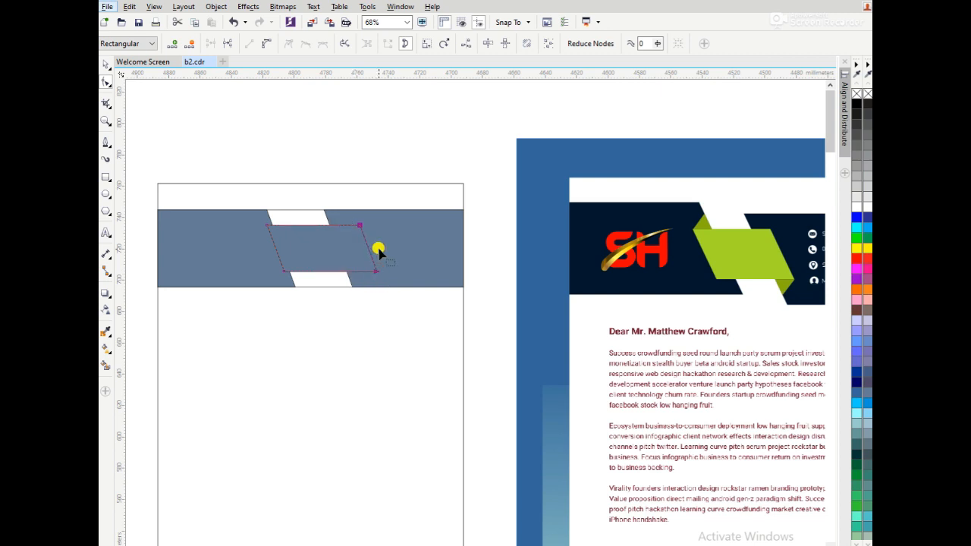
pyautogui.press('space')
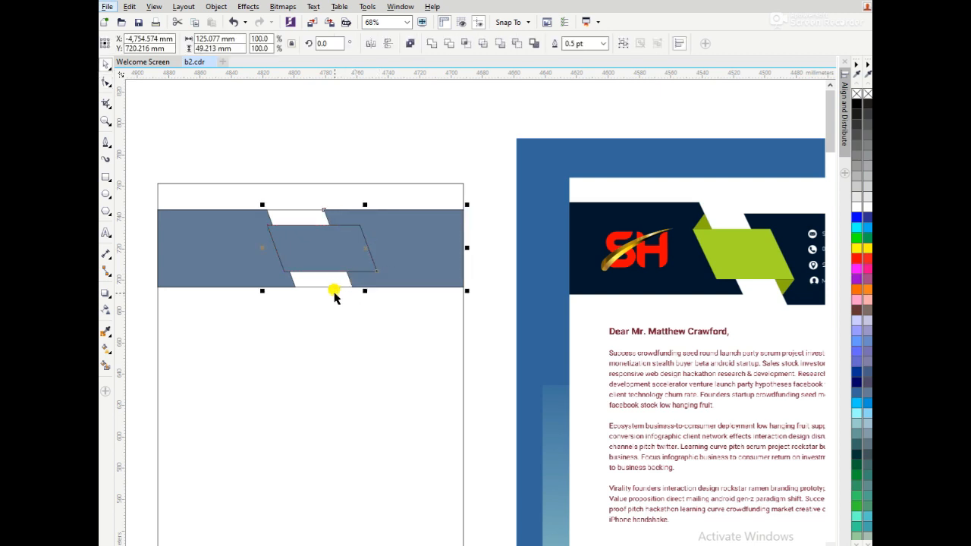
# Step: Centre the widened parallelogram horizontally on the full header band
pyautogui.click(328, 252)
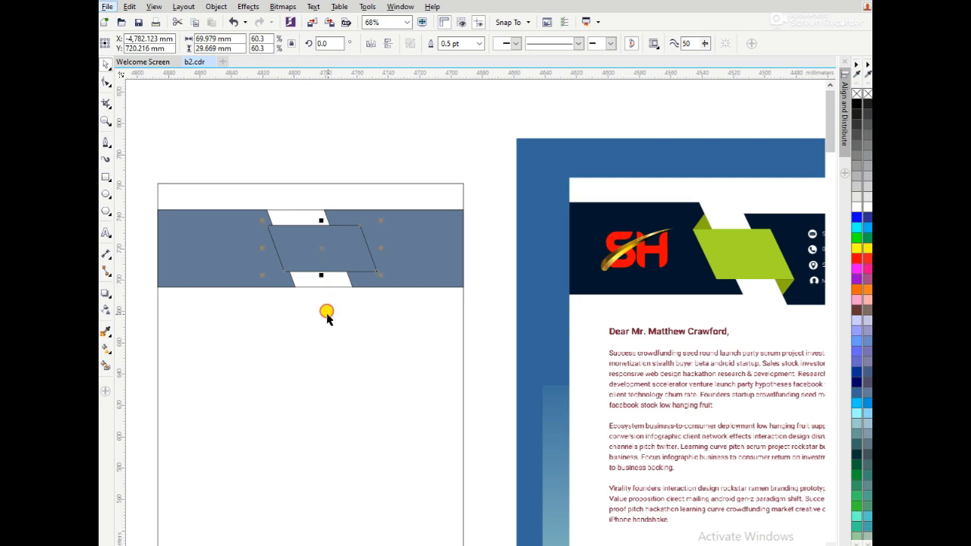
pyautogui.click(293, 216)
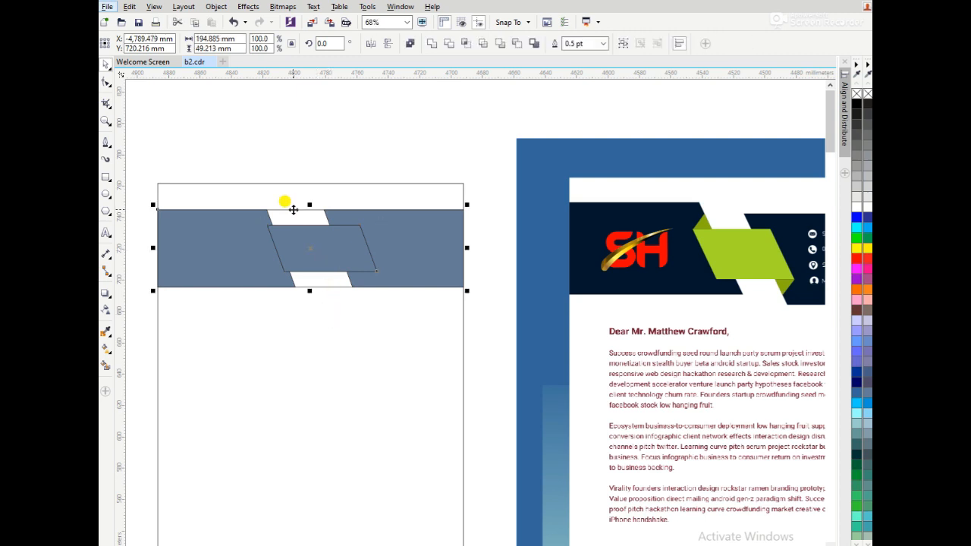
pyautogui.press('c')
pyautogui.click(300, 160)
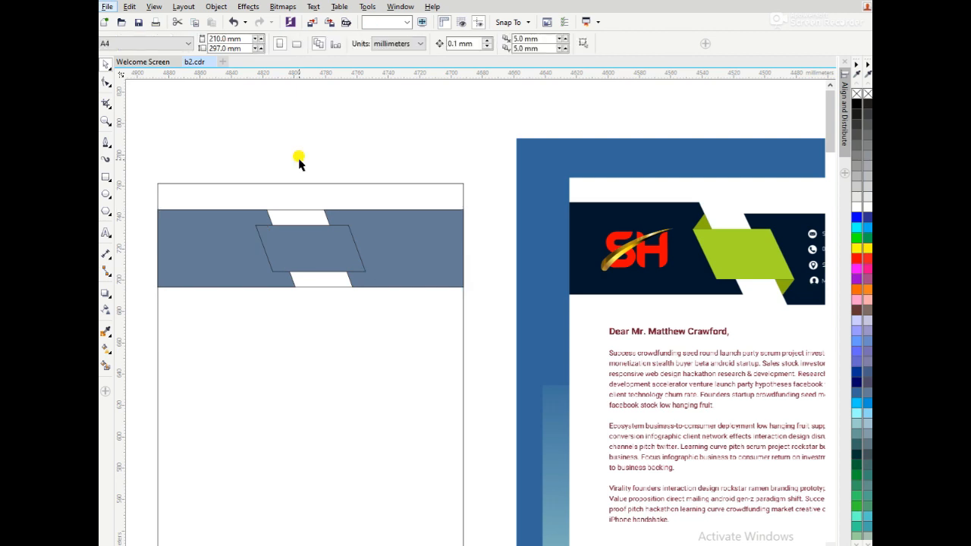
# Step: Remove the fill from both header side blocks and the central parallelogram, keeping only their outlines
pyautogui.press('F2')
pyautogui.moveTo(217, 177); pyautogui.dragTo(485, 368)
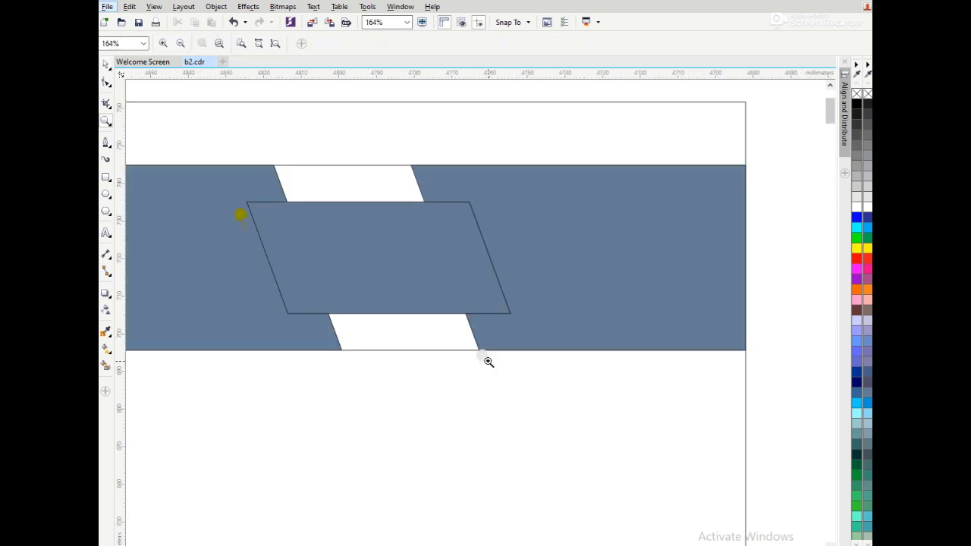
pyautogui.click(106, 143)
pyautogui.press('space')
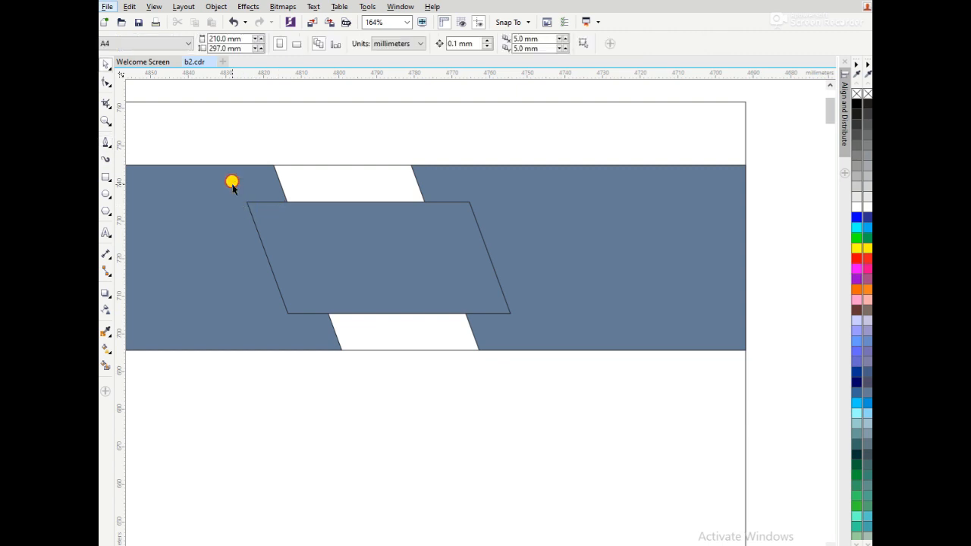
pyautogui.click(232, 182)
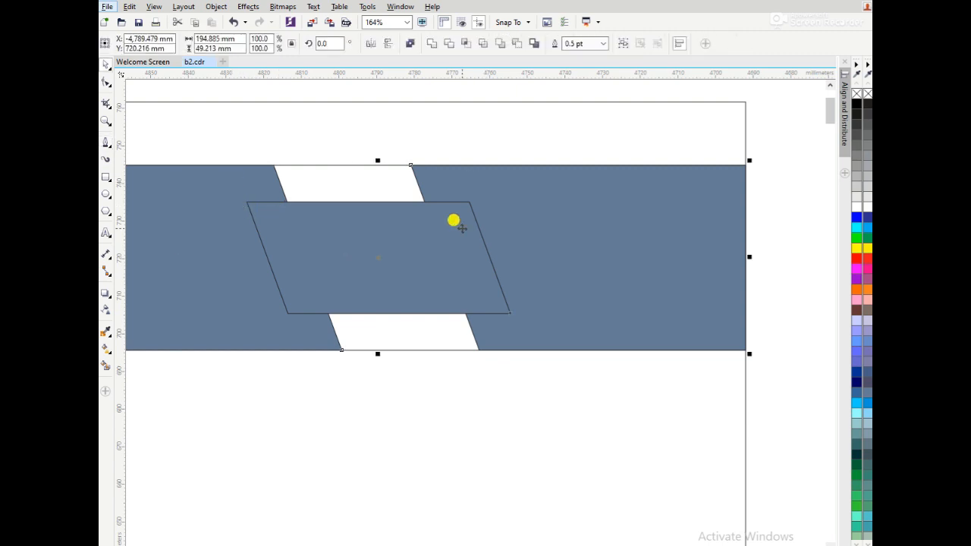
pyautogui.click(857, 93)
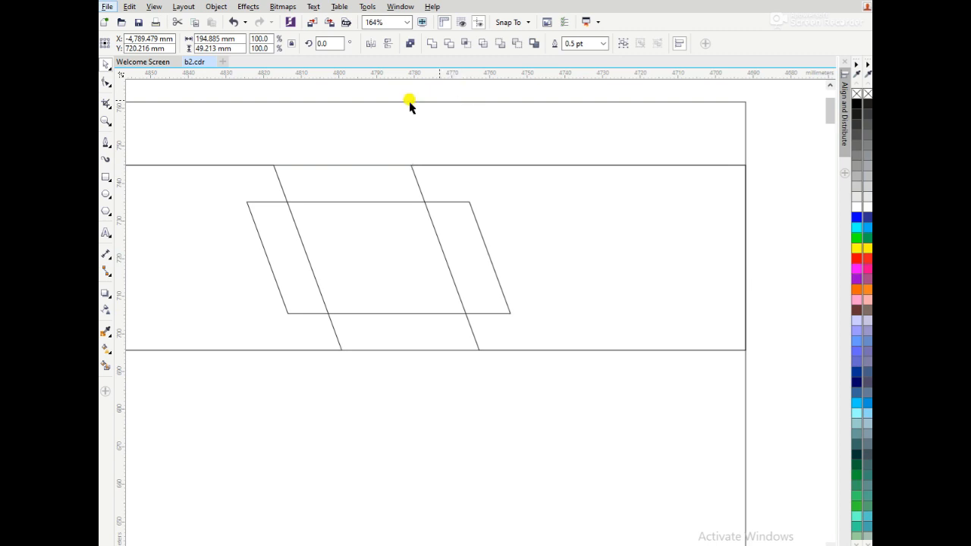
# Step: Draw a diagonal line about 10.5 × 7.7 mm from the parallelogram's upper-left corner to the left block's slanted edge
pyautogui.press('space')
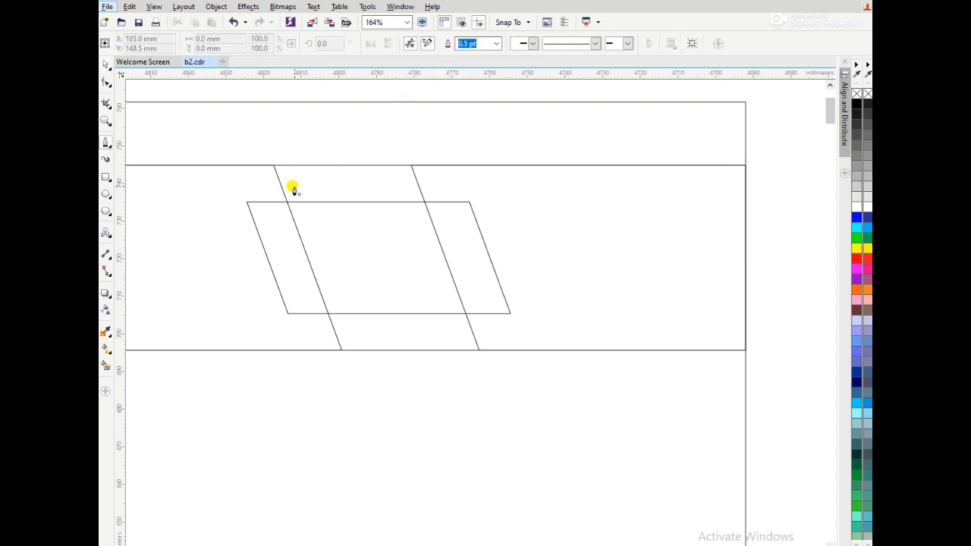
pyautogui.click(242, 206)
pyautogui.click(281, 179)
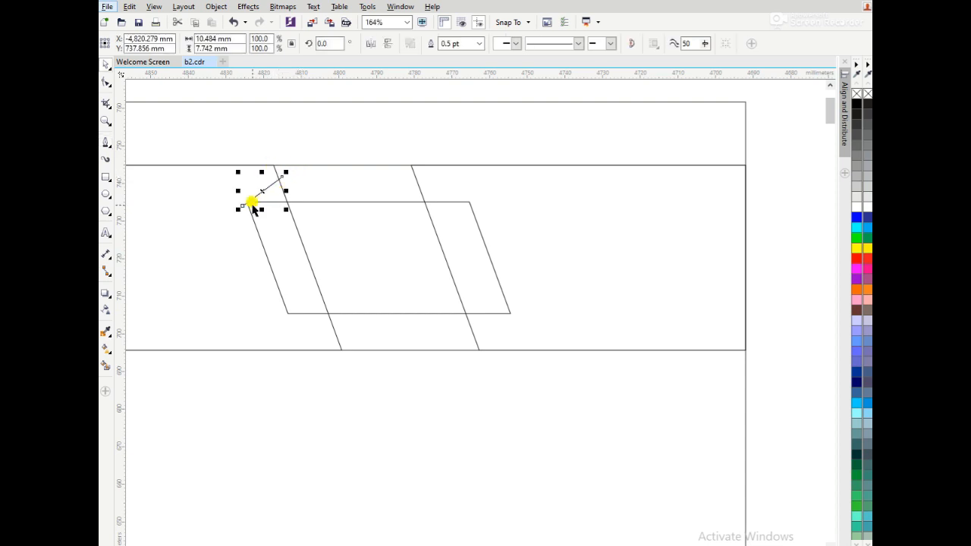
pyautogui.moveTo(261, 193); pyautogui.dragTo(263, 190)
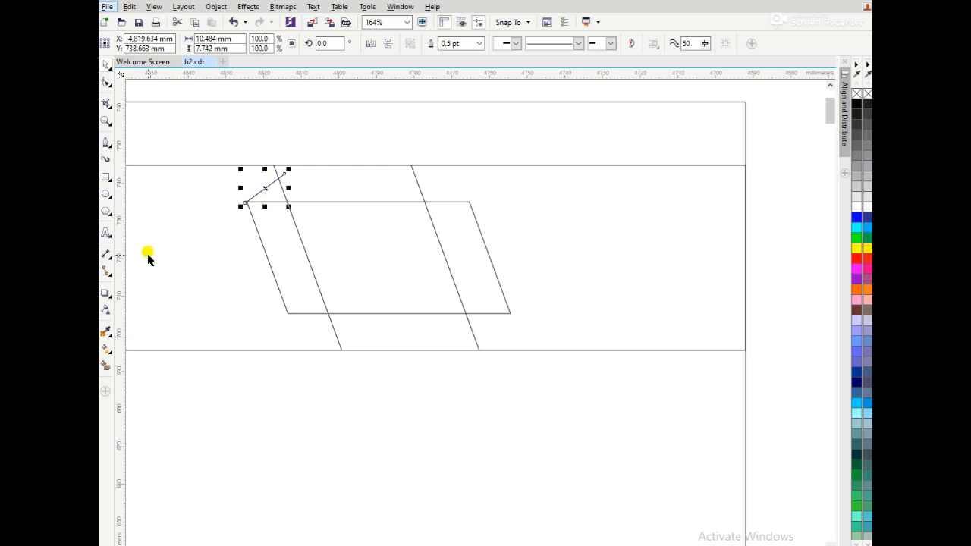
# Step: Try to fill the small triangle beneath the diagonal line using Smart Fill
pyautogui.click(106, 366)
pyautogui.click(271, 189)
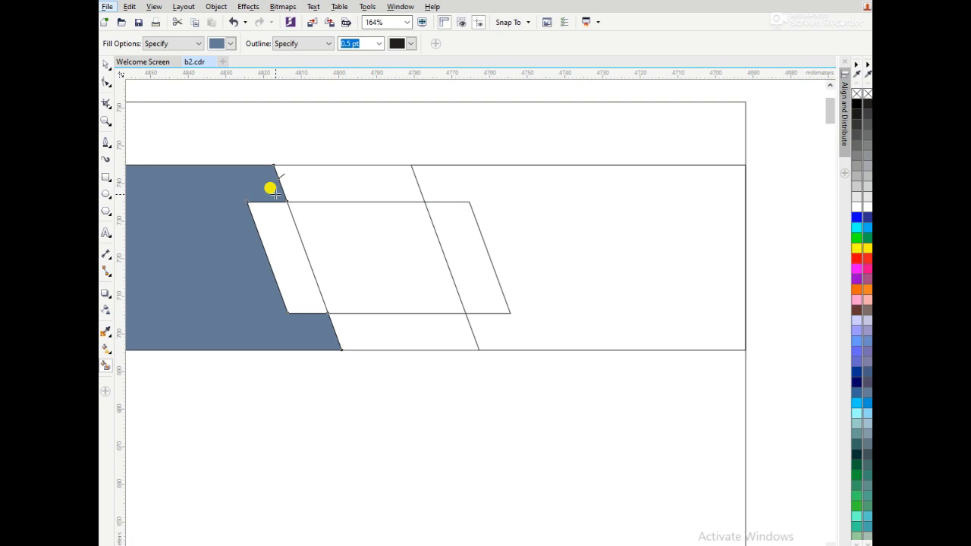
pyautogui.hotkey('ctrl', 'z')
pyautogui.click(276, 181)
pyautogui.hotkey('ctrl', 'z')
# Step: Delete the full-width rectangle behind the header blocks
pyautogui.press('space')
pyautogui.click(301, 158)
pyautogui.click(302, 163)
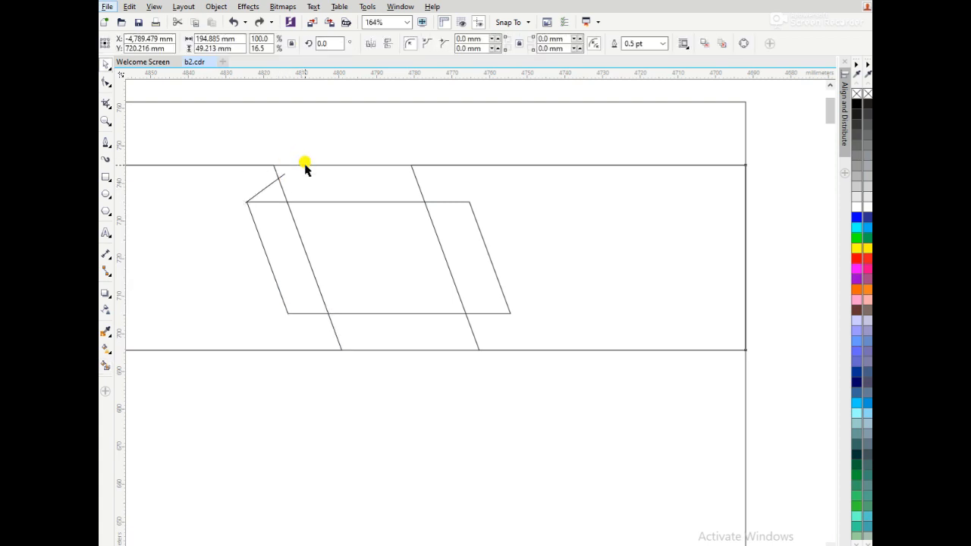
pyautogui.press('Delete')
# Step: Retry Smart Fill on the small triangle, undo the fill, and delete the diagonal line
pyautogui.press('space')
pyautogui.click(280, 194)
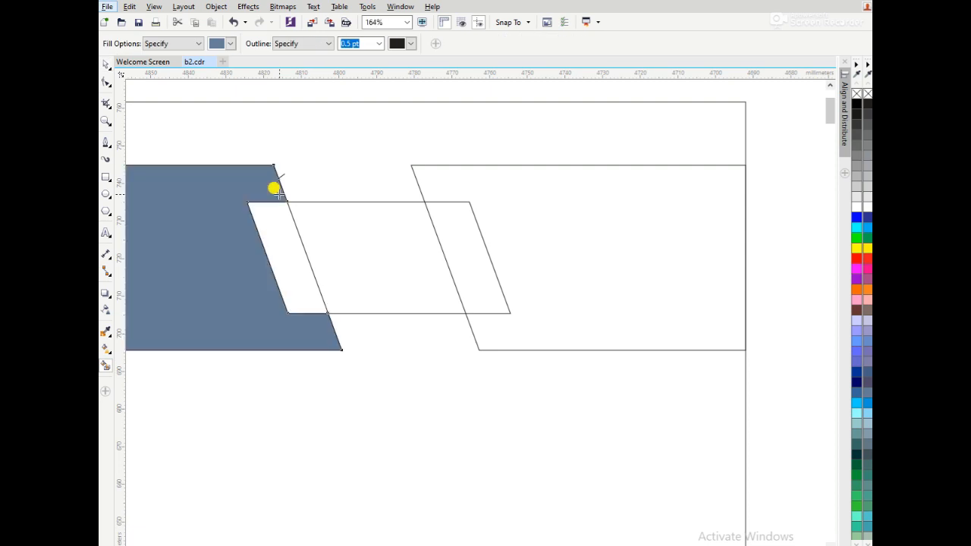
pyautogui.hotkey('ctrl', 'z')
pyautogui.press('space')
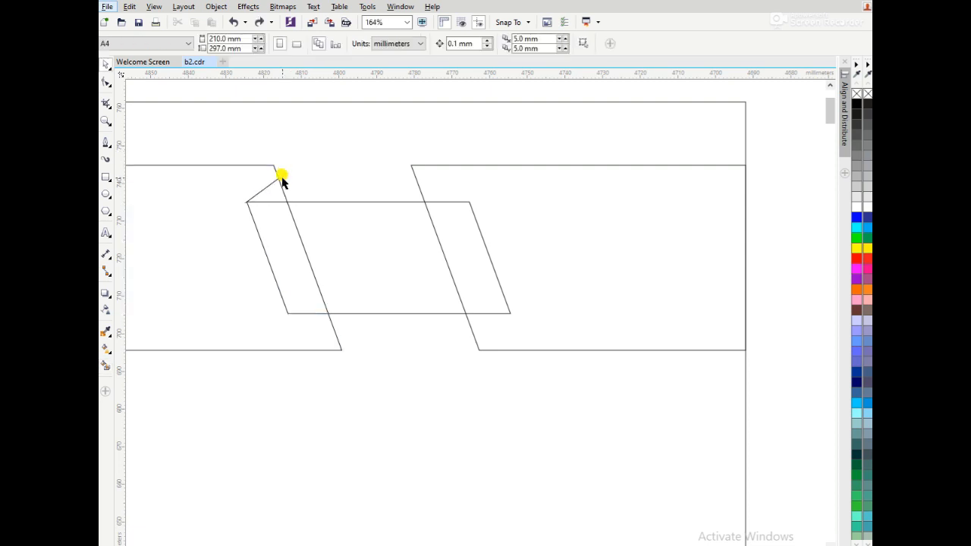
pyautogui.click(281, 177)
pyautogui.press('Delete')
# Step: Create a mirrored parallelogram copy about 17.7 × 7.5 mm above the upper-left corner, and move its upper-left node onto the left block's slanted edge
pyautogui.click(310, 202)
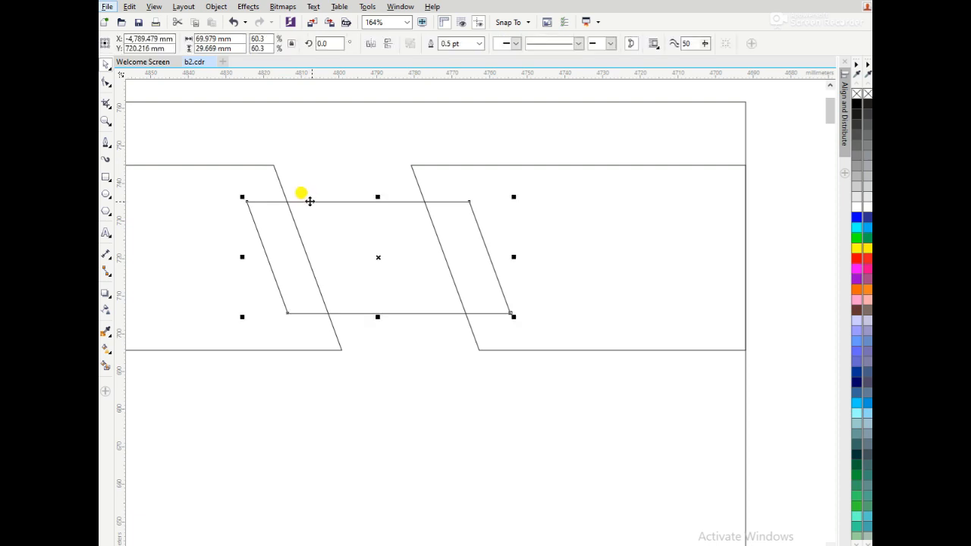
pyautogui.moveTo(513, 317); pyautogui.dragTo(277, 185)
pyautogui.rightClick(317, 236)
pyautogui.doubleClick(281, 171)
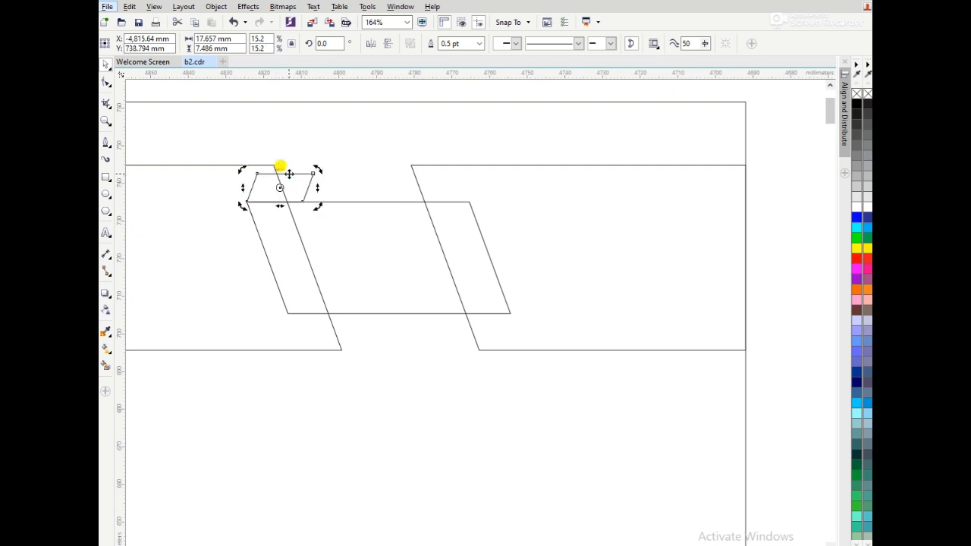
pyautogui.moveTo(258, 175); pyautogui.dragTo(279, 176)
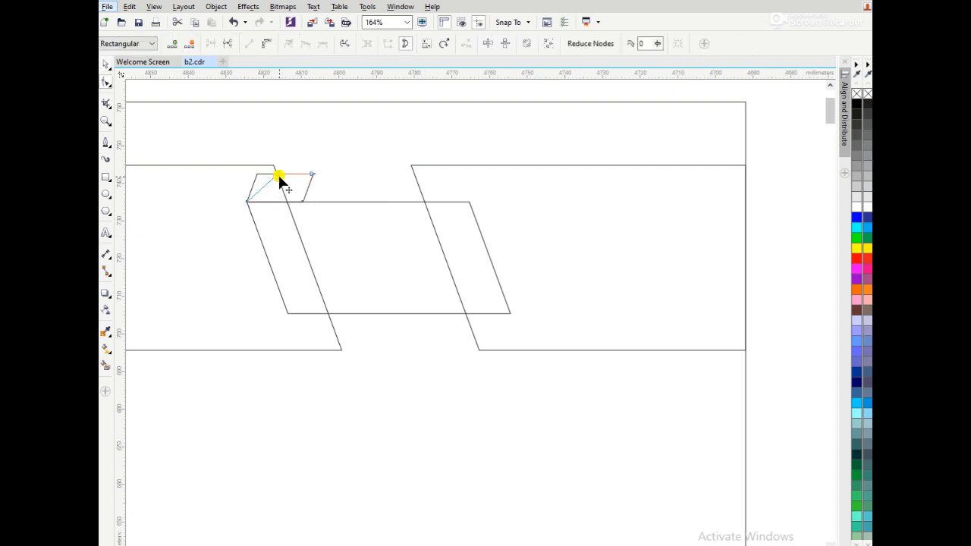
pyautogui.press('space')
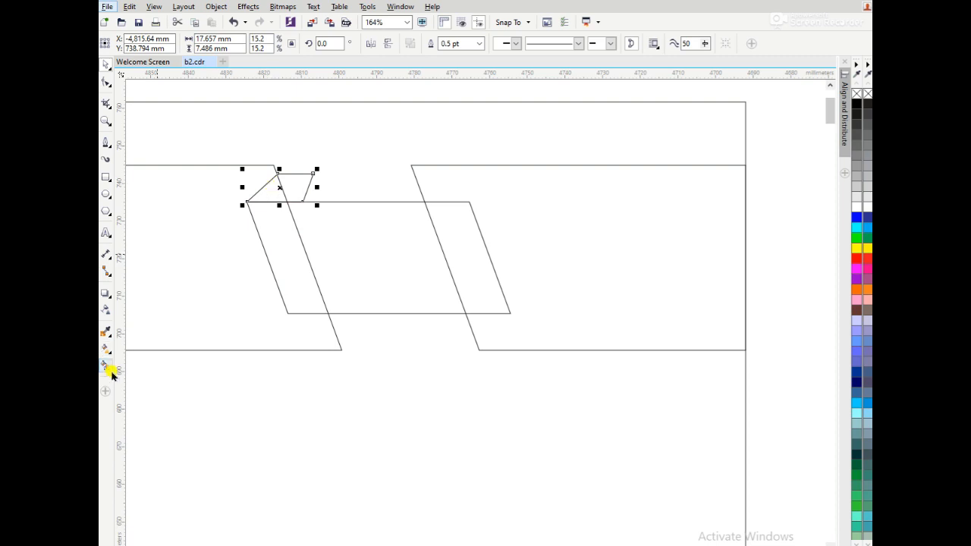
# Step: Smart Fill the triangle between the small copy and the left block's edge, and delete the leftover small outline
pyautogui.click(107, 366)
pyautogui.click(265, 191)
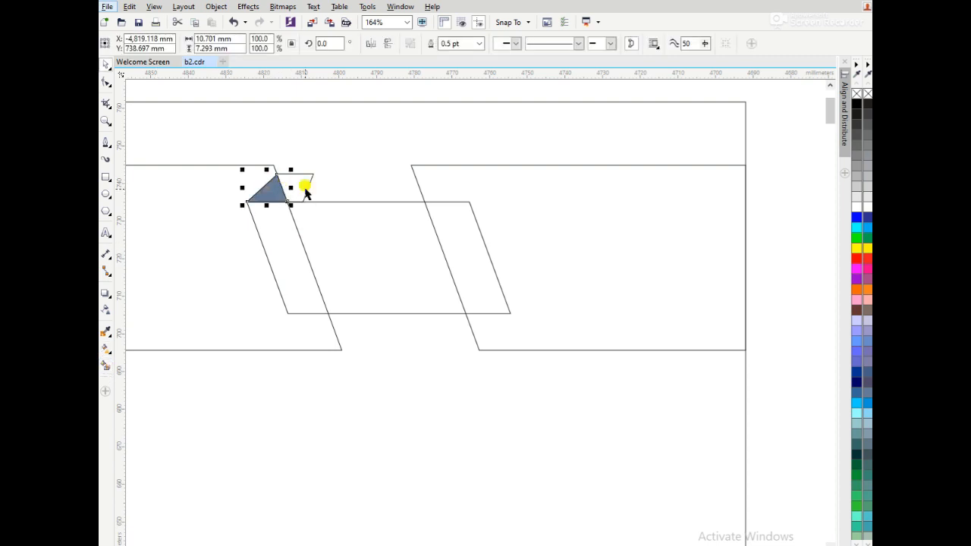
pyautogui.click(300, 191)
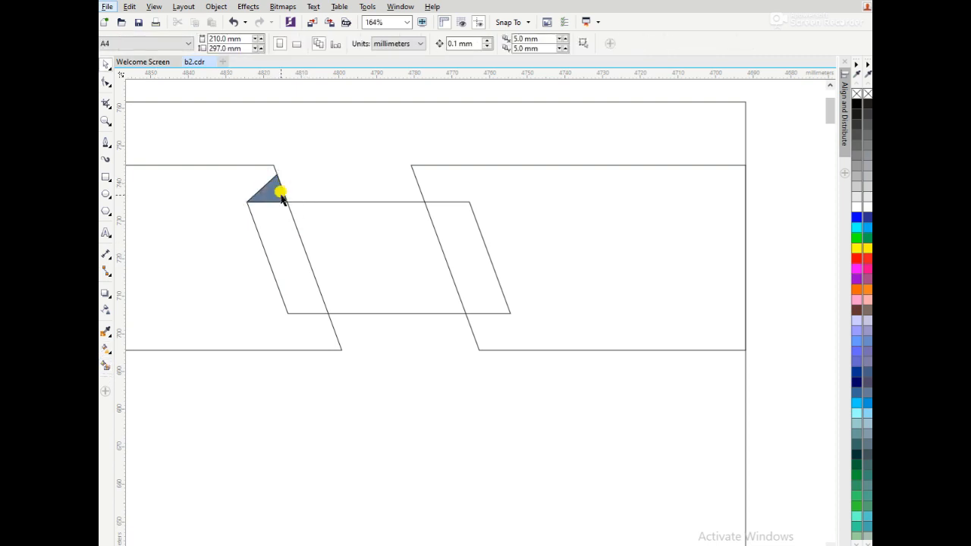
# Step: Place a copy of the filled fold triangle below the parallelogram's lower-right corner
pyautogui.click(255, 191)
pyautogui.moveTo(242, 187); pyautogui.dragTo(491, 321)
pyautogui.rightClick(305, 193)
pyautogui.hotkey('ctrl', 'z')
pyautogui.rightClick(489, 327)
# Step: Mirror the copied triangle vertically and horizontally, and align its slanted side with the right block's edge
pyautogui.click(387, 43)
pyautogui.click(366, 47)
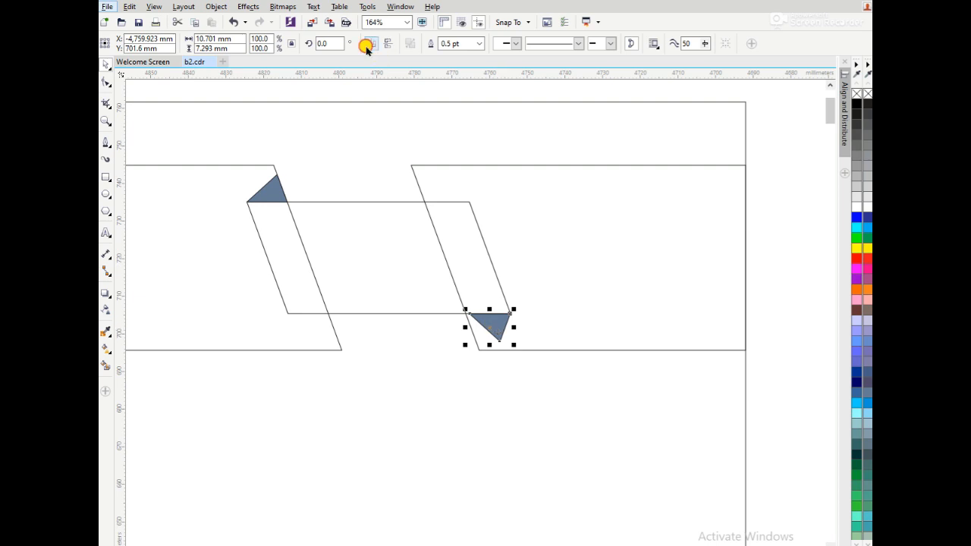
pyautogui.moveTo(473, 320); pyautogui.dragTo(477, 324)
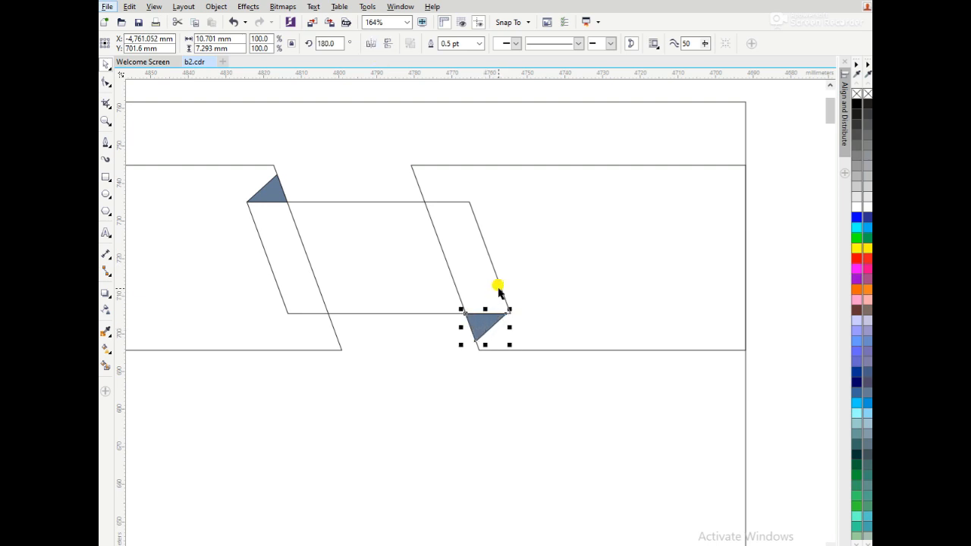
# Step: Enlarge the lower-right fold triangle to about 12 × 7.5 mm so it reaches the parallelogram's corner
pyautogui.scroll(-5, 497, 292)
pyautogui.press('z')
pyautogui.moveTo(356, 242); pyautogui.dragTo(570, 350)
pyautogui.moveTo(326, 178); pyautogui.dragTo(604, 360)
pyautogui.press('space')
pyautogui.scroll(-6, 604, 355)
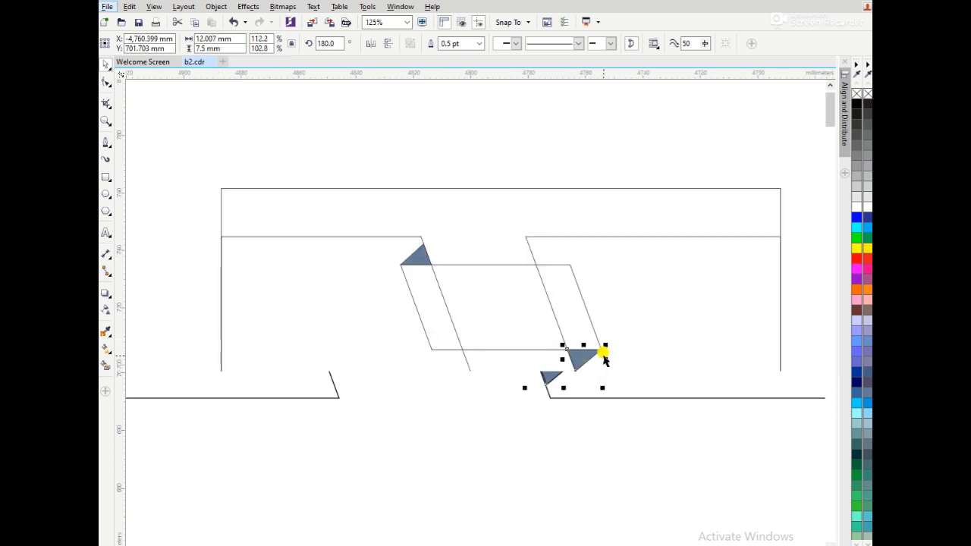
pyautogui.scroll(-3, 598, 347)
pyautogui.press('z')
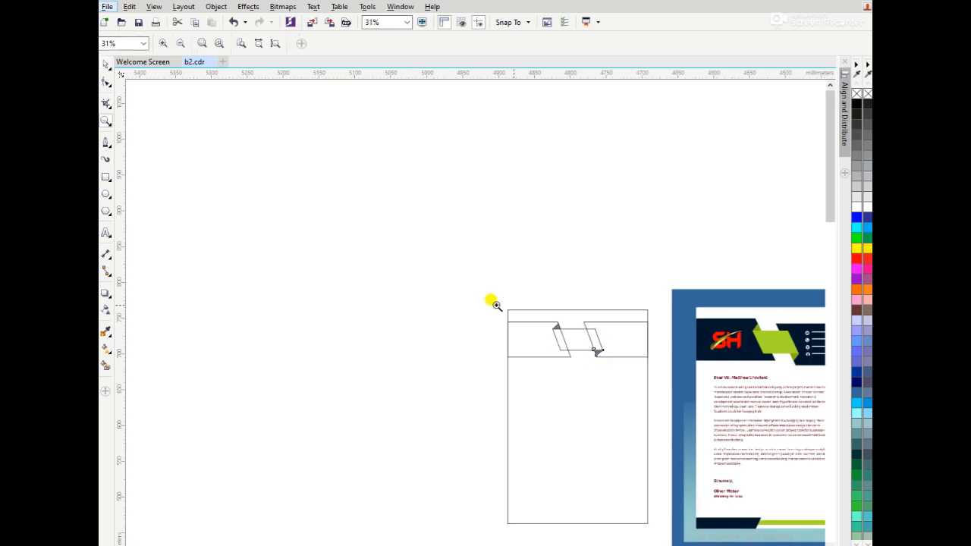
# Step: Fill the left slanted header block with a dark navy blue
pyautogui.scroll(4, 721, 423)
pyautogui.press('space')
pyautogui.click(402, 138)
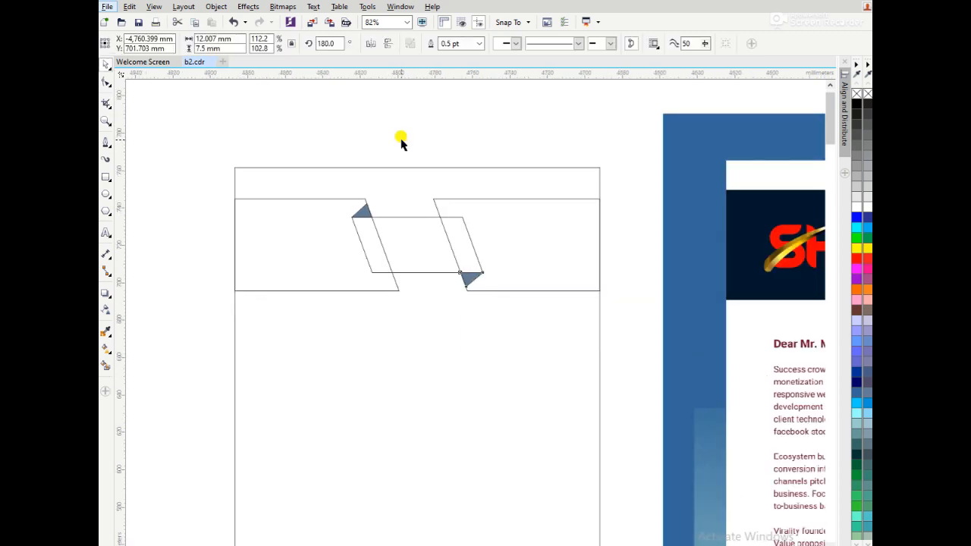
pyautogui.click(108, 367)
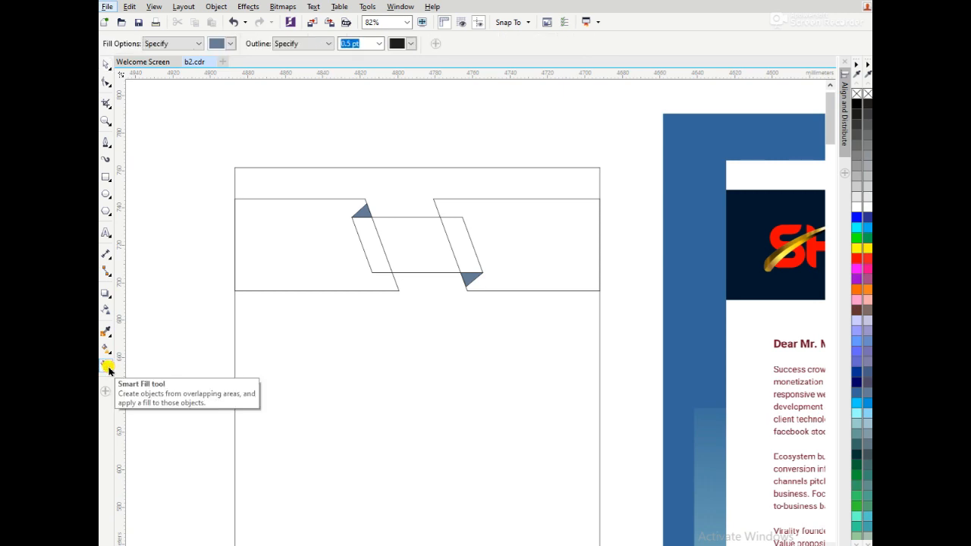
pyautogui.press('space')
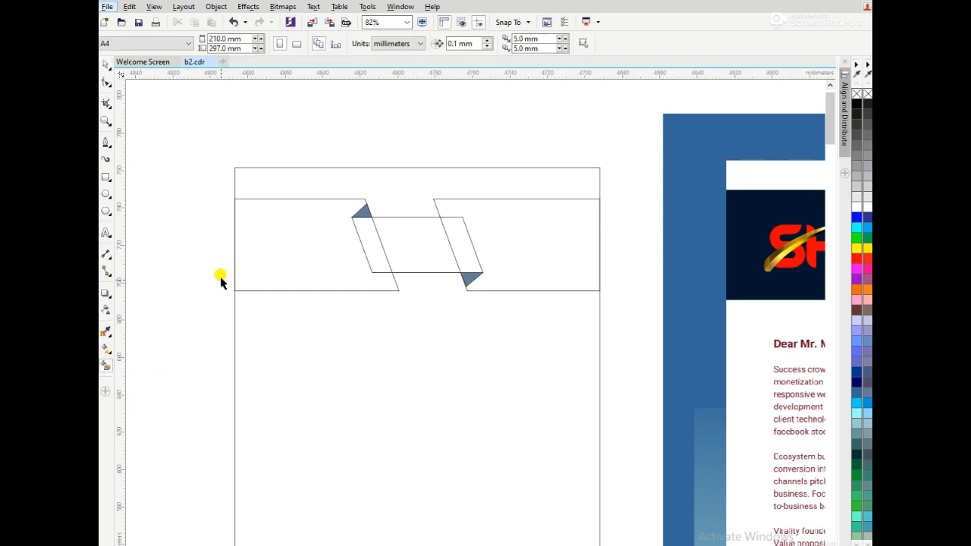
pyautogui.click(283, 291)
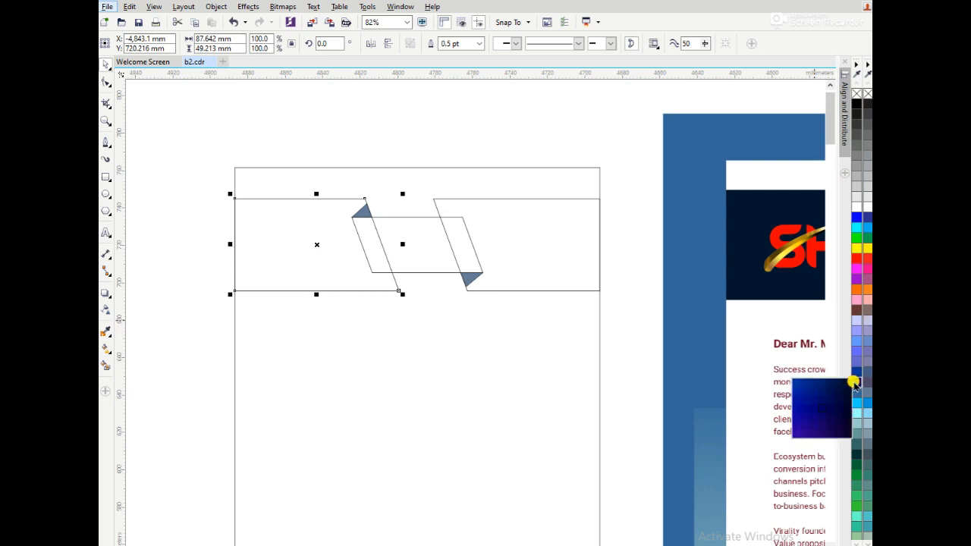
pyautogui.click(853, 383)
pyautogui.press('Escape')
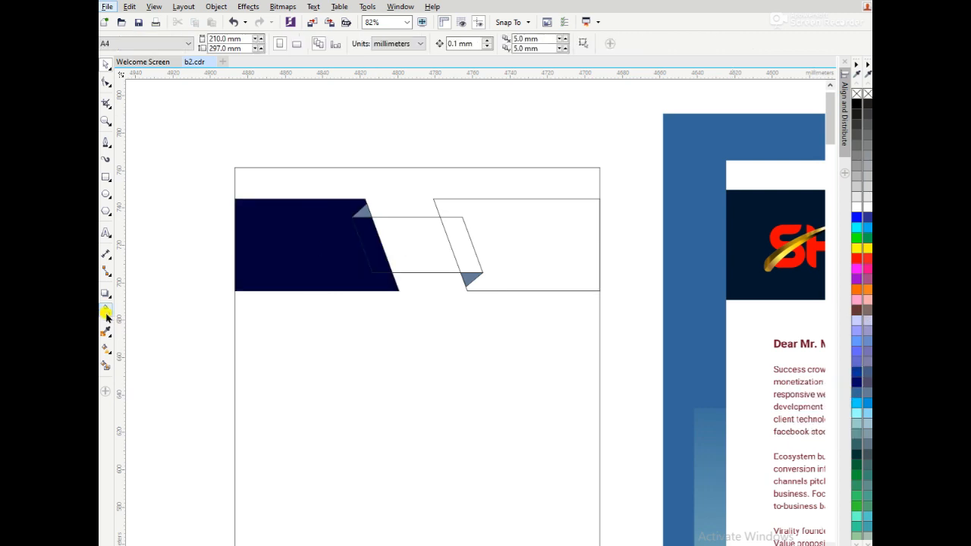
# Step: Sample the left block's navy colour and apply it to the right slanted header block
pyautogui.click(106, 332)
pyautogui.click(244, 241)
pyautogui.click(550, 241)
pyautogui.press('space')
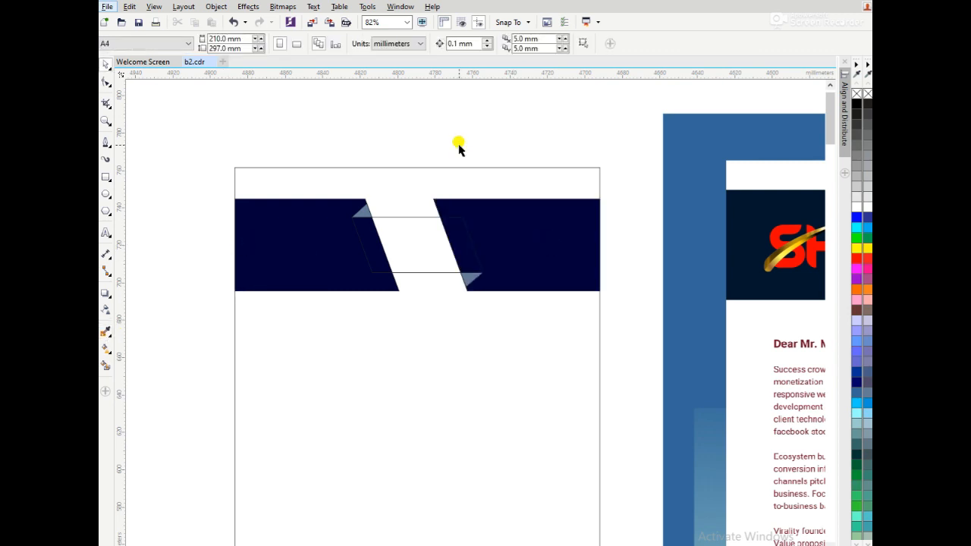
# Step: Fill the ribbon parallelogram between the header blocks with a darker shade of pure green
pyautogui.click(420, 218)
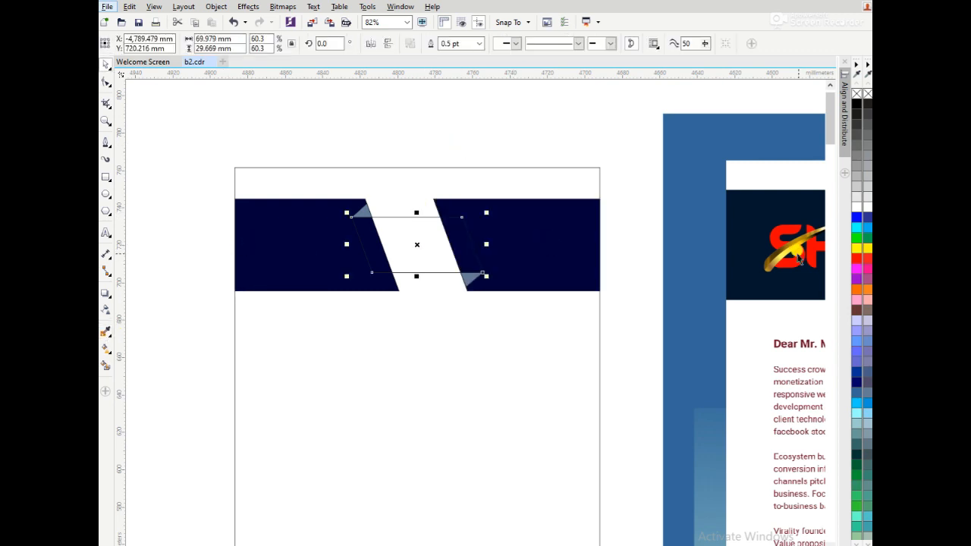
pyautogui.click(856, 238)
pyautogui.click(407, 113)
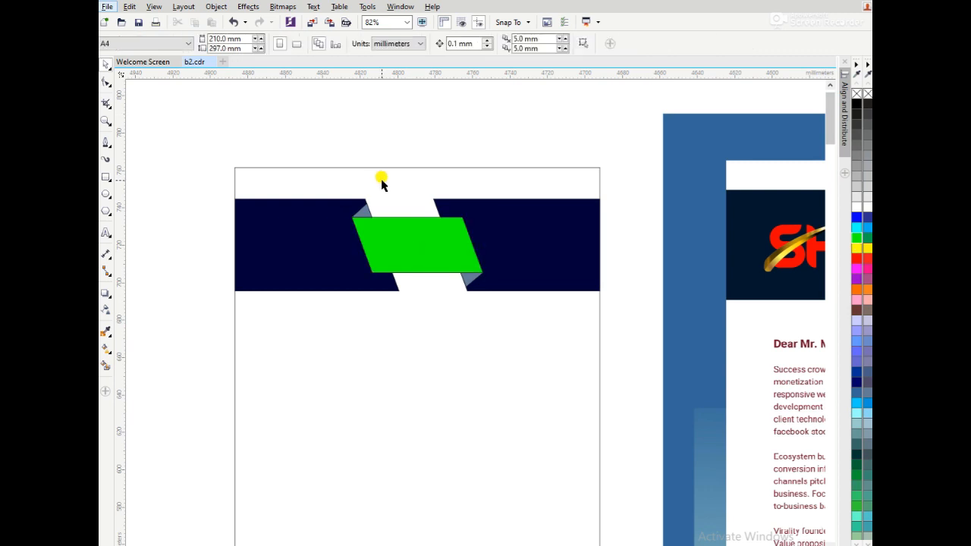
pyautogui.scroll(-3, 381, 182)
pyautogui.press('F2')
pyautogui.moveTo(247, 141); pyautogui.dragTo(522, 336)
pyautogui.click(500, 256)
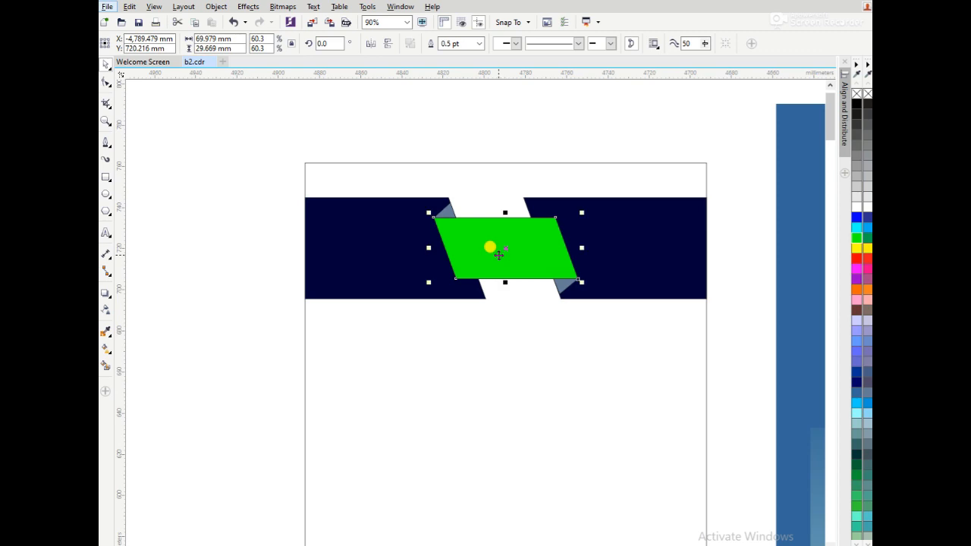
pyautogui.click(858, 506)
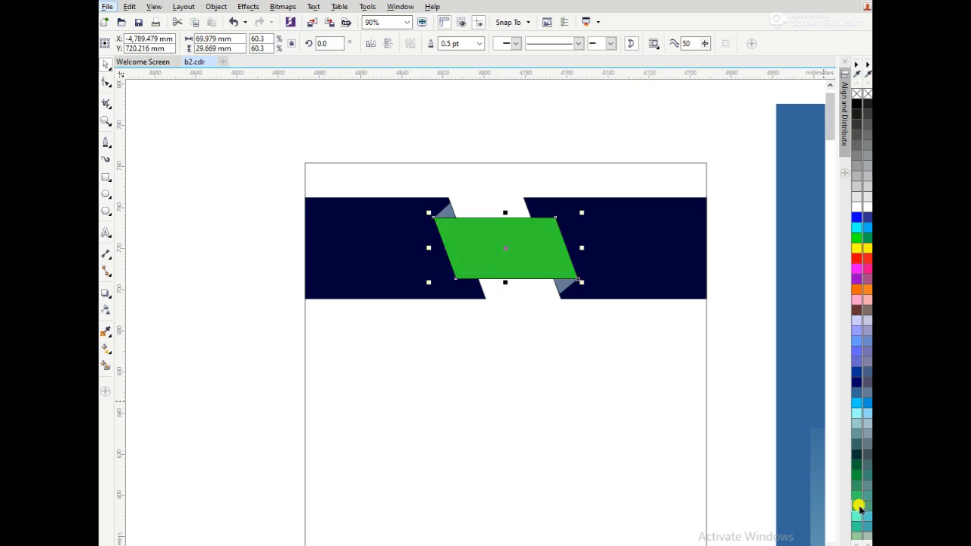
pyautogui.click(857, 241)
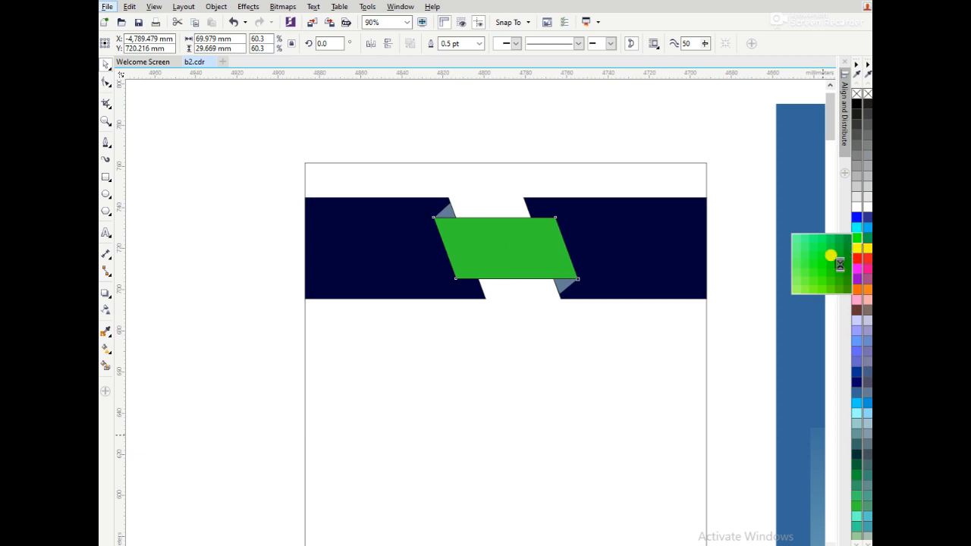
pyautogui.click(832, 265)
pyautogui.click(520, 129)
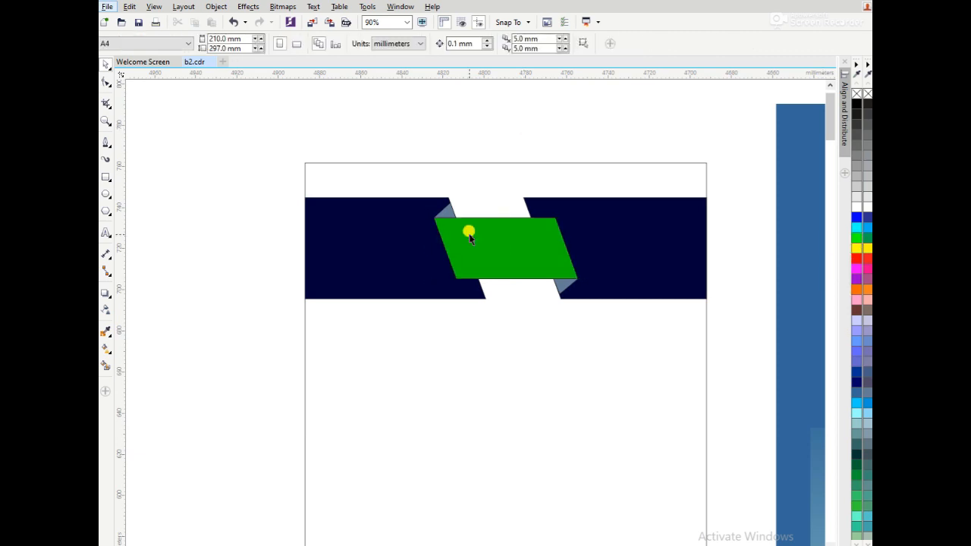
# Step: Fill both fold triangles at the parallelogram's corners with the same muted sea green
pyautogui.click(443, 209)
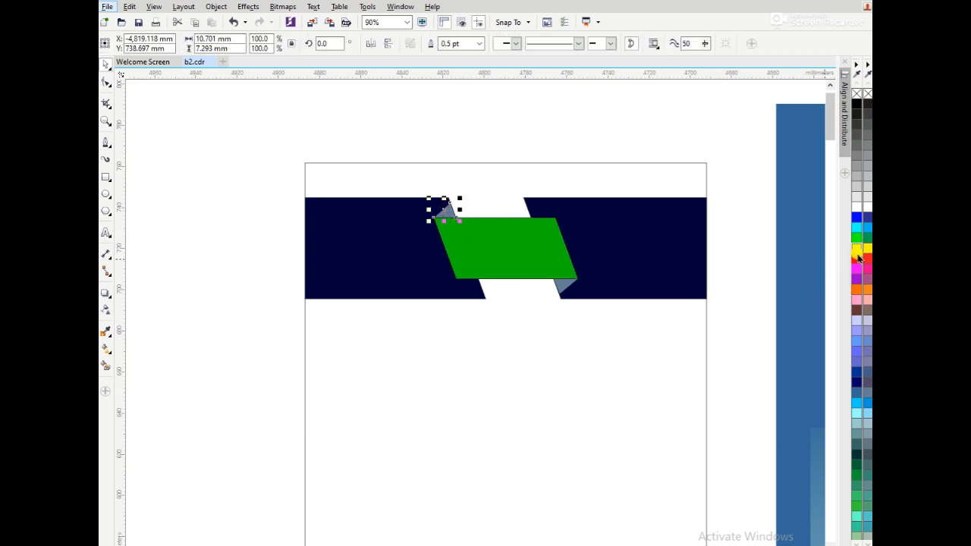
pyautogui.click(857, 488)
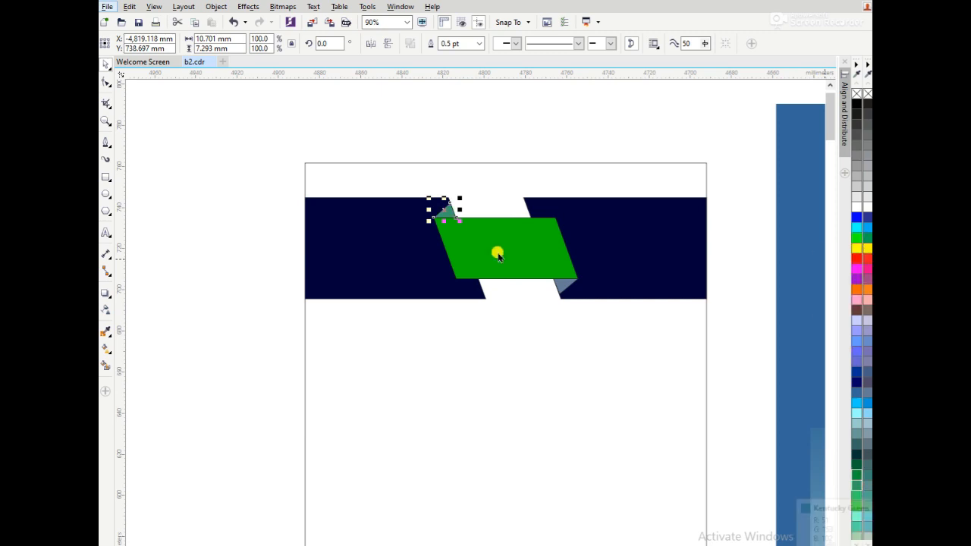
pyautogui.click(452, 134)
pyautogui.click(563, 282)
pyautogui.click(854, 489)
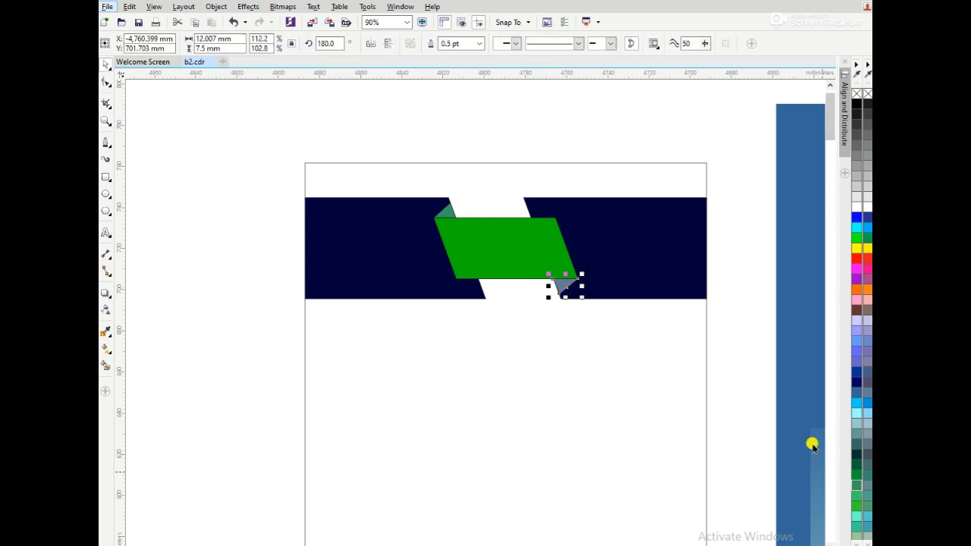
# Step: Remove the outlines from all the header band shapes together
pyautogui.moveTo(263, 170); pyautogui.dragTo(725, 337)
pyautogui.rightClick(856, 93)
pyautogui.click(620, 119)
# Step: Place a copy of the left navy header block near the bottom edge of the page frame, against its left side
pyautogui.scroll(-2, 619, 119)
pyautogui.press('z')
pyautogui.moveTo(508, 118); pyautogui.dragTo(809, 341)
pyautogui.press('space')
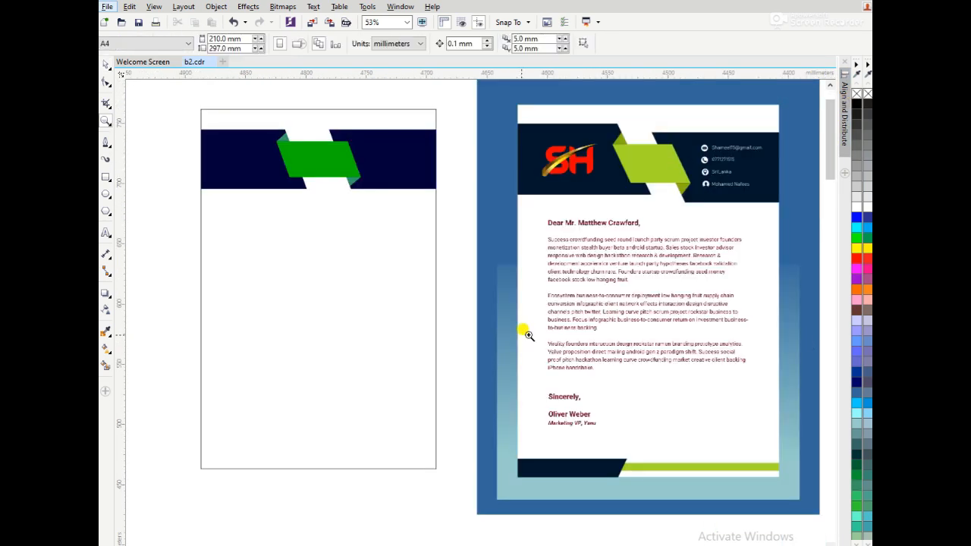
pyautogui.click(227, 242)
pyautogui.moveTo(228, 242); pyautogui.dragTo(217, 429)
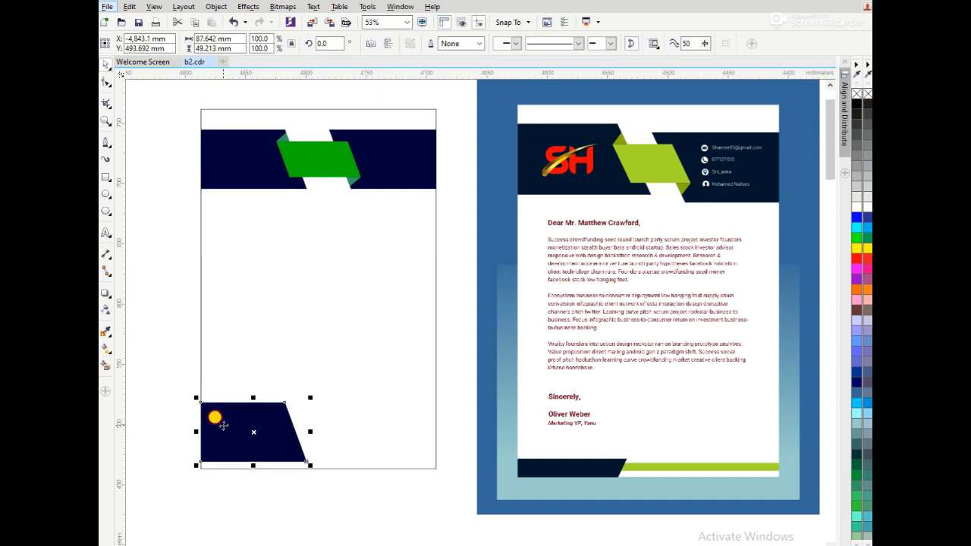
# Step: Move the copied block's two upper nodes down to reduce its height to about 14.5 mm
pyautogui.press('F10')
pyautogui.moveTo(183, 379); pyautogui.dragTo(285, 445)
pyautogui.click(283, 403)
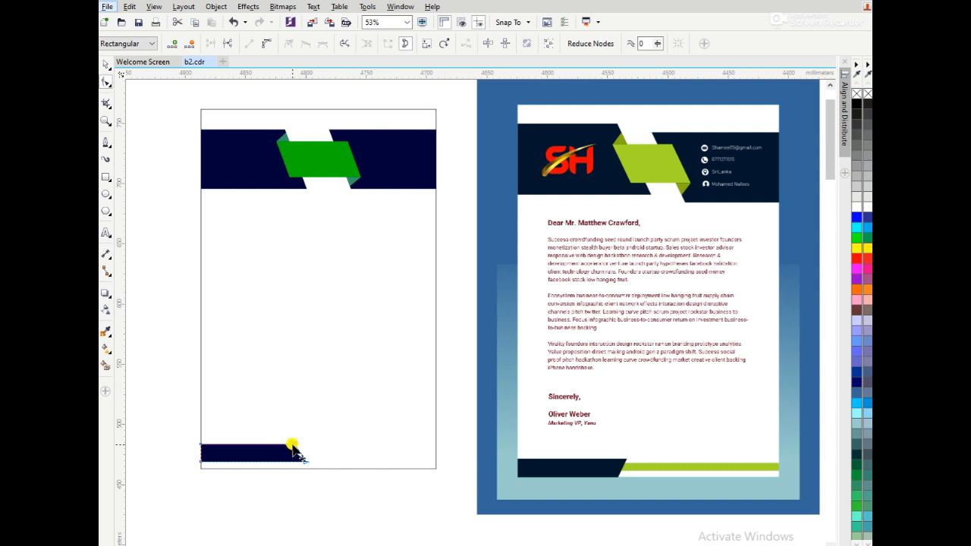
# Step: Mirror the footer block vertically and align it to the bottom edge of the page frame
pyautogui.press('space')
pyautogui.click(388, 44)
pyautogui.click(435, 342)
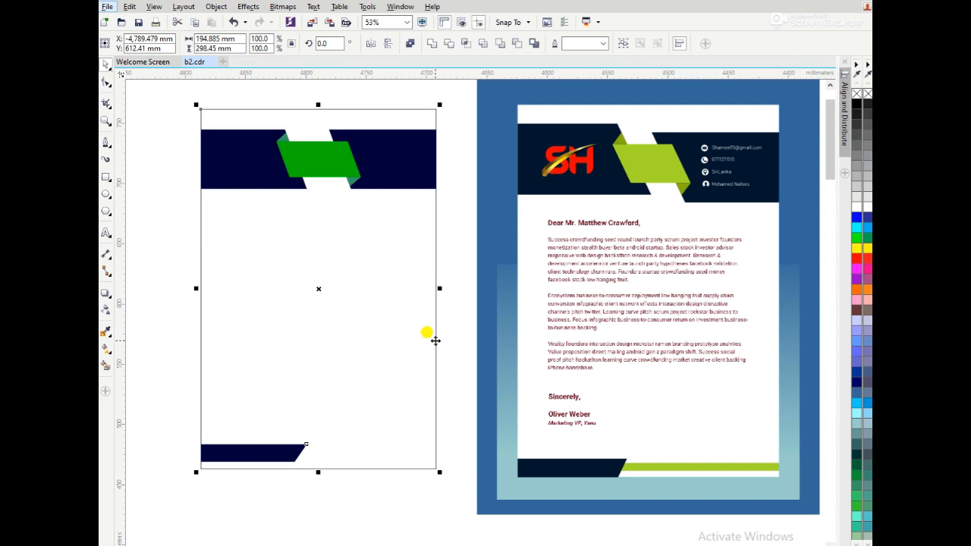
pyautogui.press('b')
pyautogui.click(394, 477)
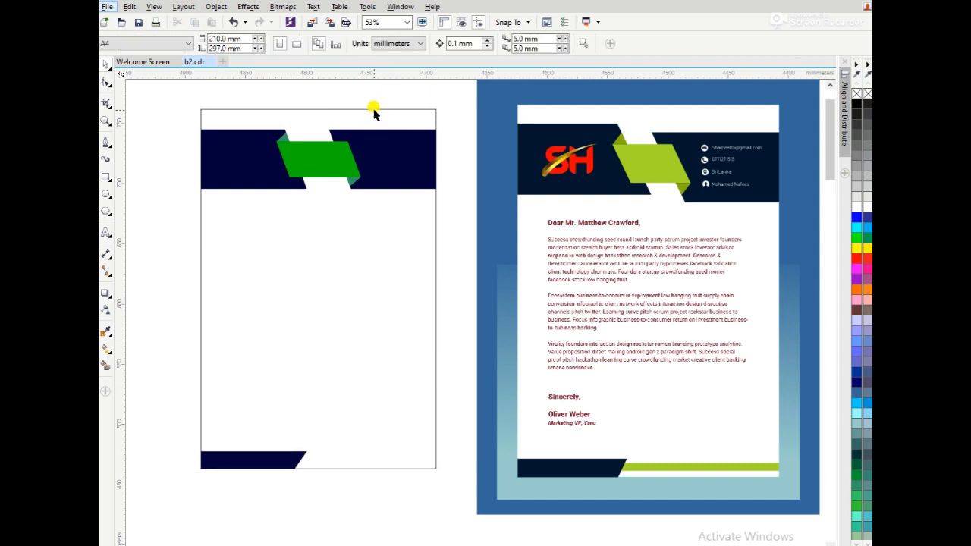
# Step: Create a full-width strip about 5 mm high across the footer from a squashed copy of the page frame
pyautogui.click(374, 110)
pyautogui.moveTo(317, 104); pyautogui.dragTo(321, 469)
pyautogui.rightClick(357, 451)
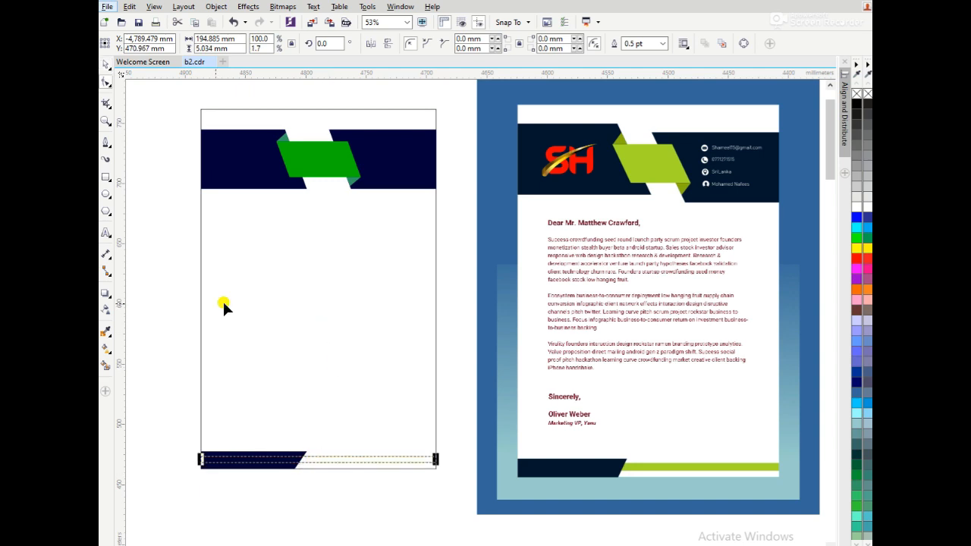
# Step: Fill the footer strip with the parallelogram's sampled green and bring the navy footer block in front of it
pyautogui.click(105, 331)
pyautogui.click(322, 160)
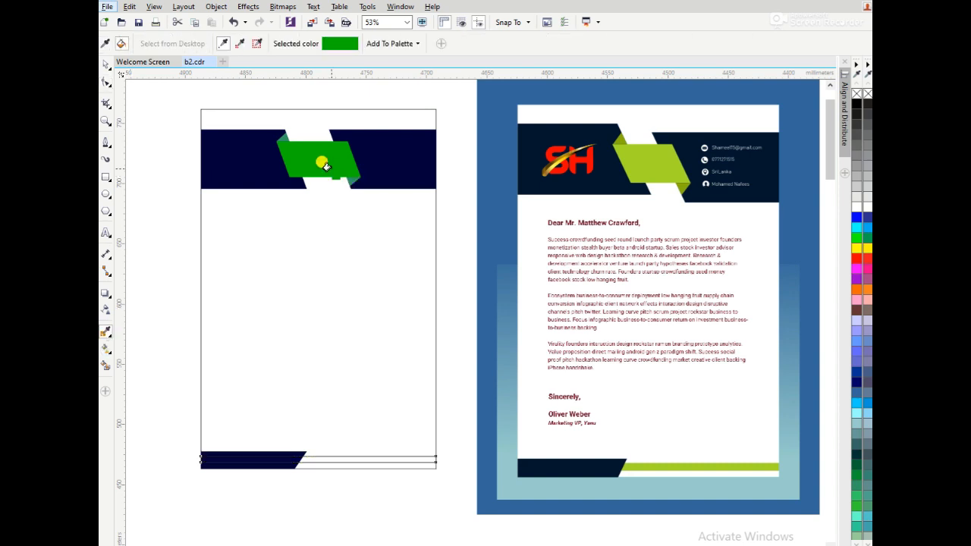
pyautogui.click(334, 458)
pyautogui.click(302, 455)
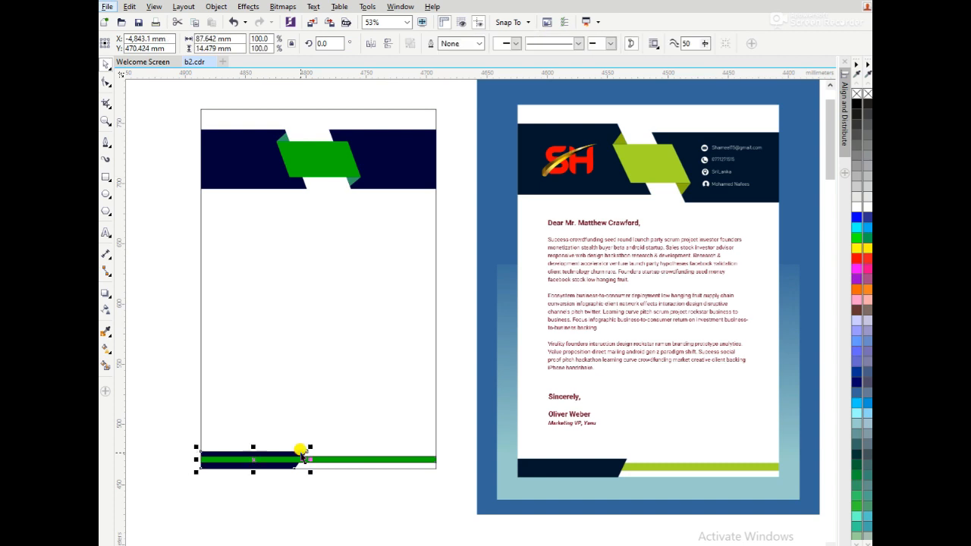
pyautogui.hotkey('shift', 'pageup')
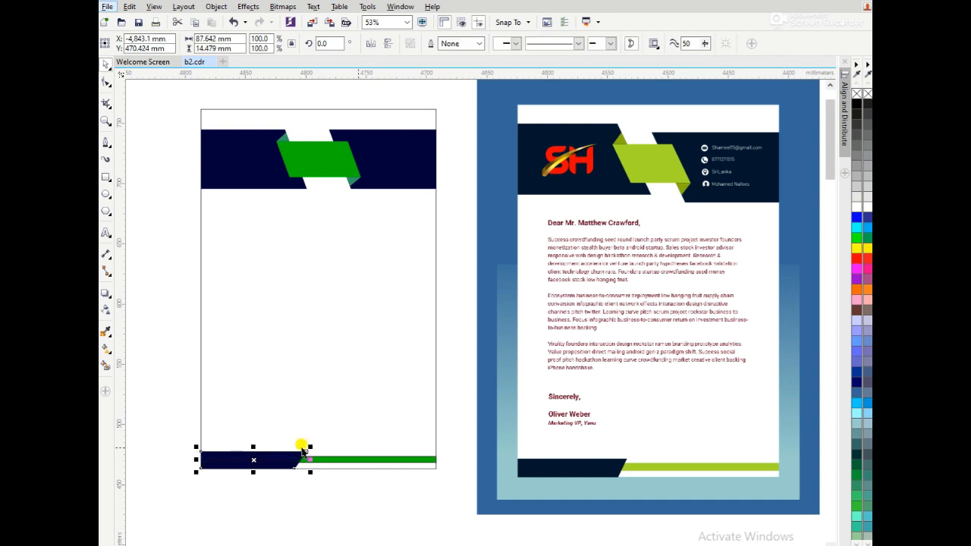
# Step: Remove the outlines from the green footer strip and the navy footer block
pyautogui.keyDown('shift'); pyautogui.click(364, 456); pyautogui.keyUp('shift')
pyautogui.keyDown('shift'); pyautogui.click(284, 458); pyautogui.keyUp('shift')
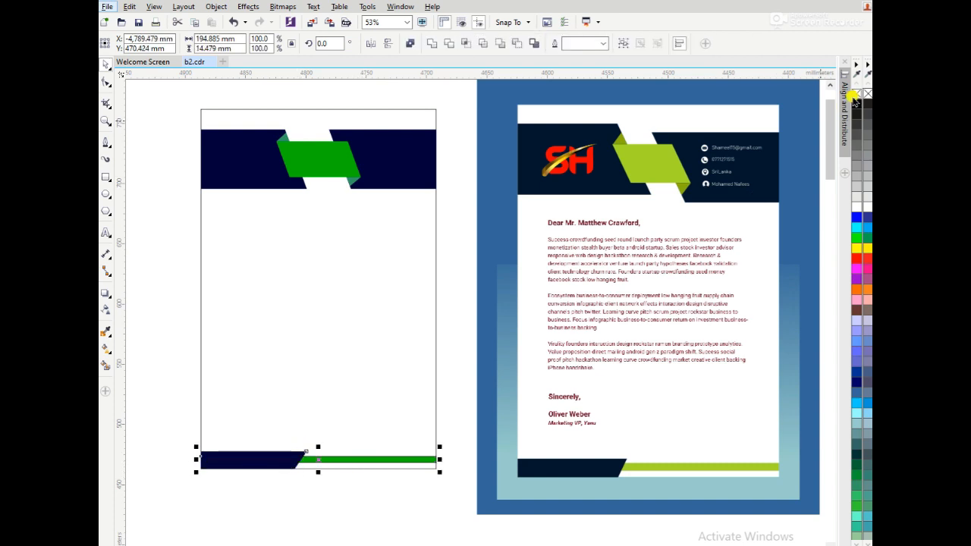
pyautogui.rightClick(855, 93)
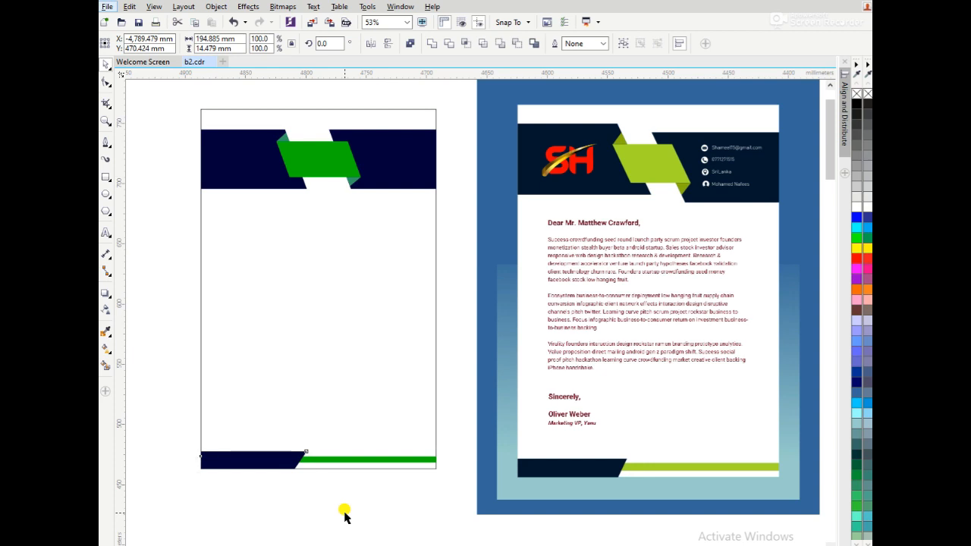
pyautogui.click(343, 516)
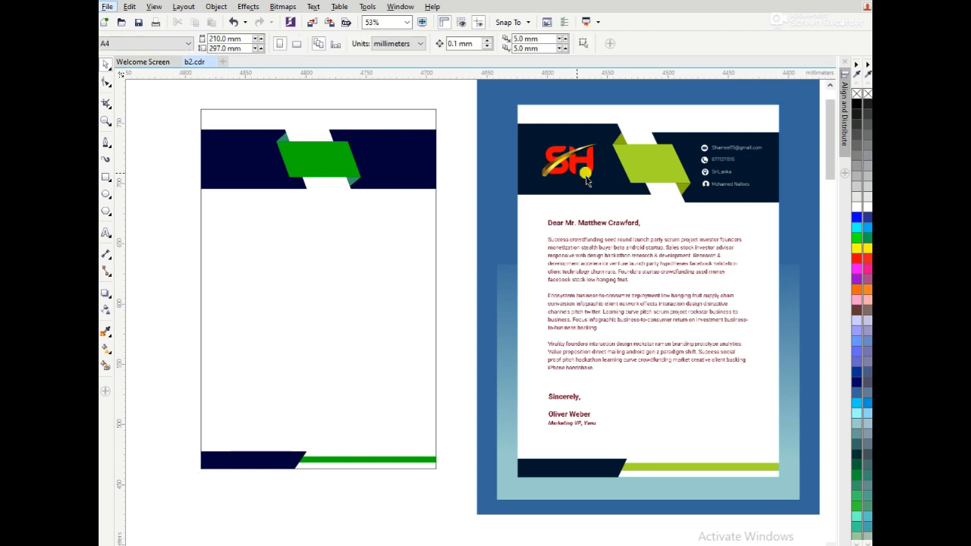
# Step: Copy the SH logo into the left header block and the letter text onto the page, scaling the text to about 173 × 171 mm
pyautogui.moveTo(586, 181); pyautogui.dragTo(233, 176)
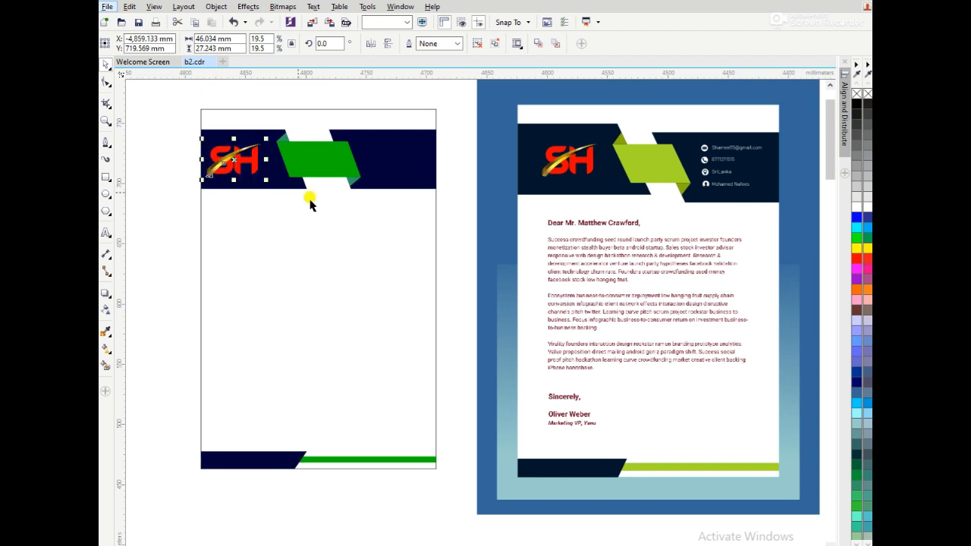
pyautogui.moveTo(591, 270); pyautogui.dragTo(264, 275)
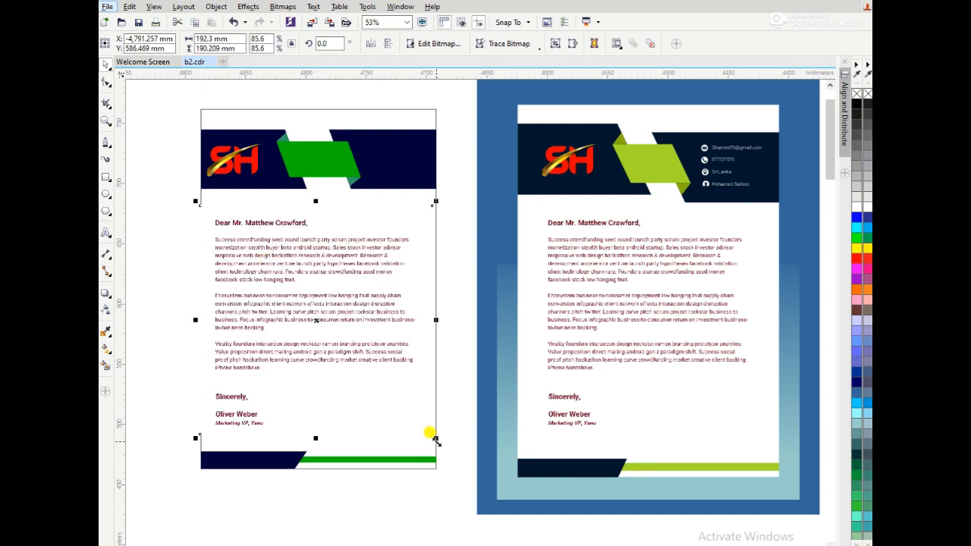
pyautogui.keyDown('shift'); pyautogui.moveTo(435, 440); pyautogui.dragTo(423, 429); pyautogui.keyUp('shift')
pyautogui.moveTo(310, 333); pyautogui.dragTo(317, 313)
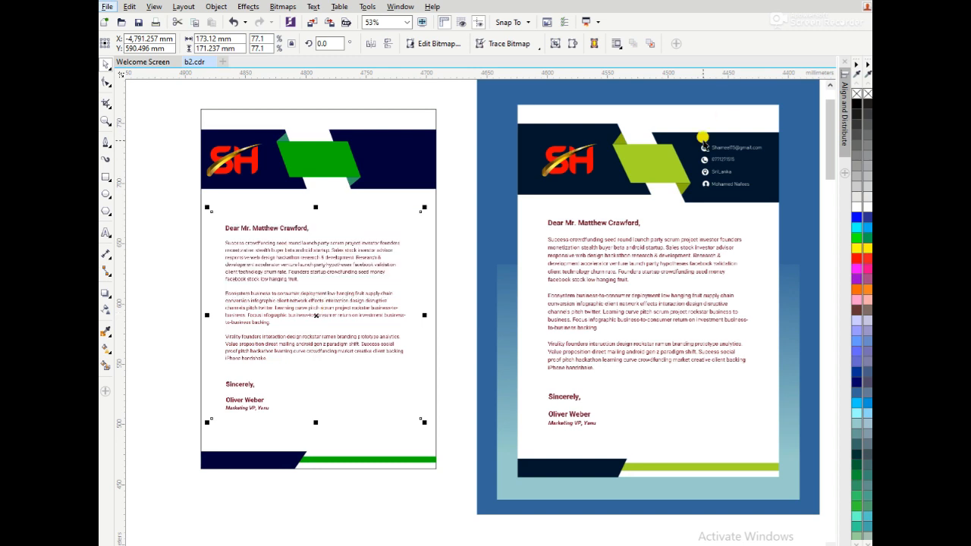
# Step: Copy the contact icons and their text lines from the reference letterhead into the right header block
pyautogui.click(704, 147)
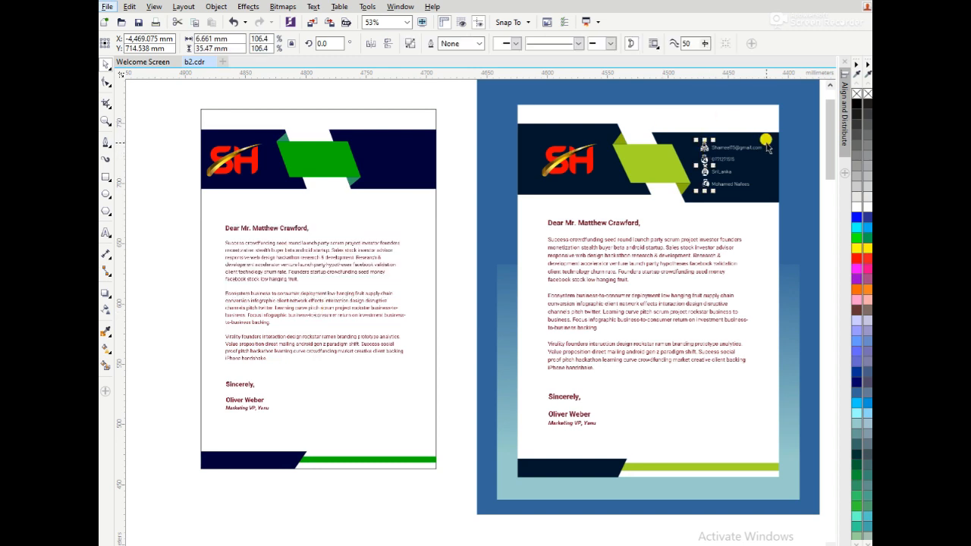
pyautogui.scroll(-2, 766, 146)
pyautogui.moveTo(735, 108); pyautogui.dragTo(773, 171)
pyautogui.press('z')
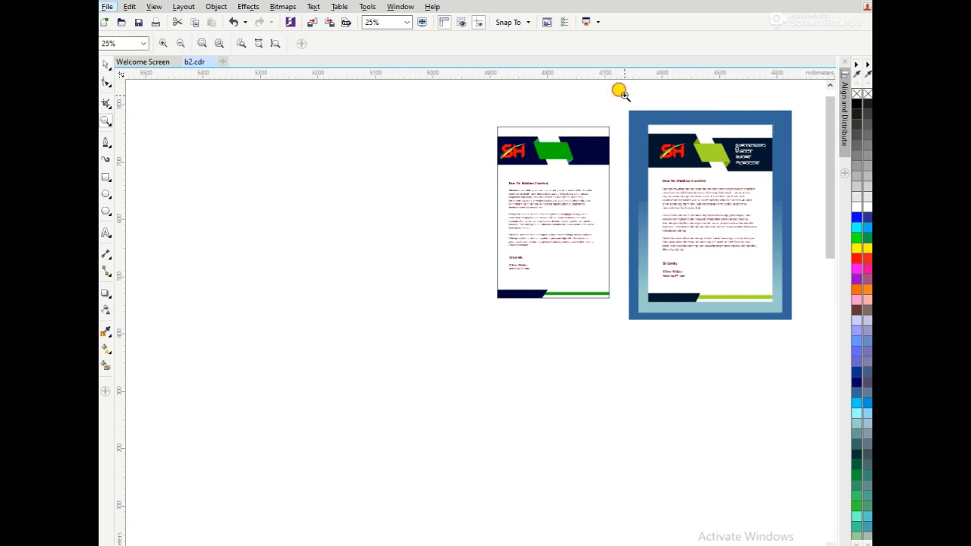
pyautogui.moveTo(624, 95); pyautogui.dragTo(803, 332)
pyautogui.press('space')
pyautogui.moveTo(510, 184); pyautogui.dragTo(222, 179)
pyautogui.press('space')
pyautogui.rightClick(242, 174)
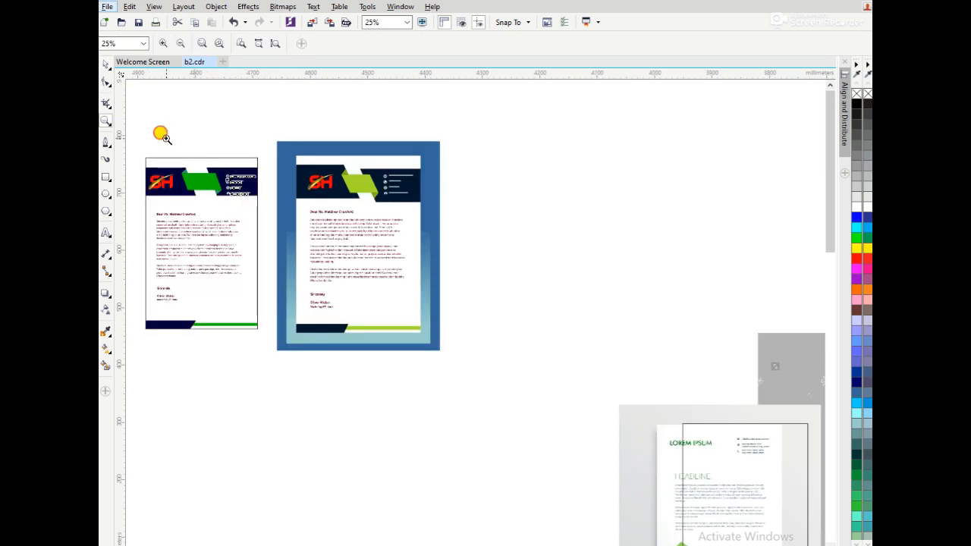
# Step: Adjust the position of the copied contact details so they sit centred within the right header block
pyautogui.moveTo(162, 135); pyautogui.dragTo(311, 273)
pyautogui.press('space')
pyautogui.moveTo(477, 232); pyautogui.dragTo(468, 219)
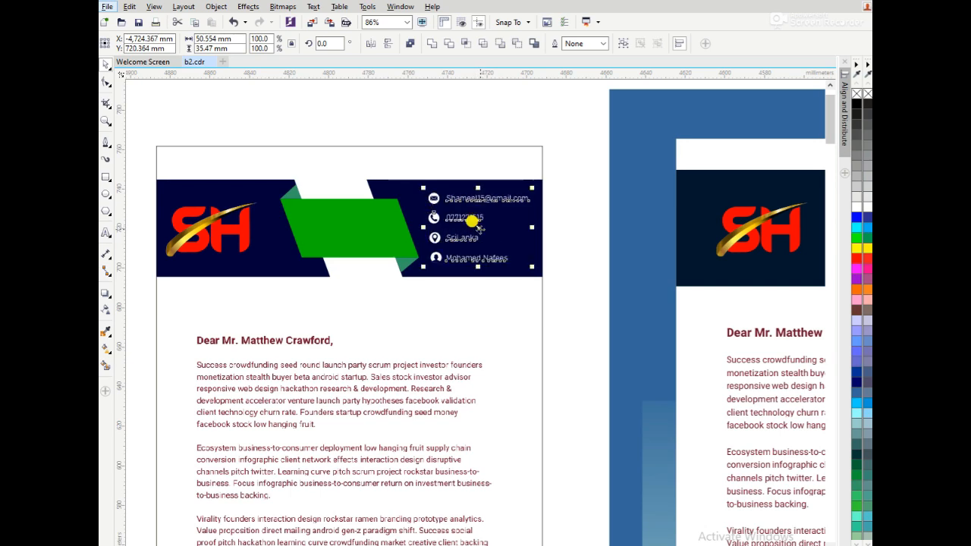
pyautogui.scroll(-3, 464, 231)
pyautogui.scroll(-2, 464, 235)
pyautogui.press('space')
pyautogui.moveTo(402, 209); pyautogui.dragTo(493, 340)
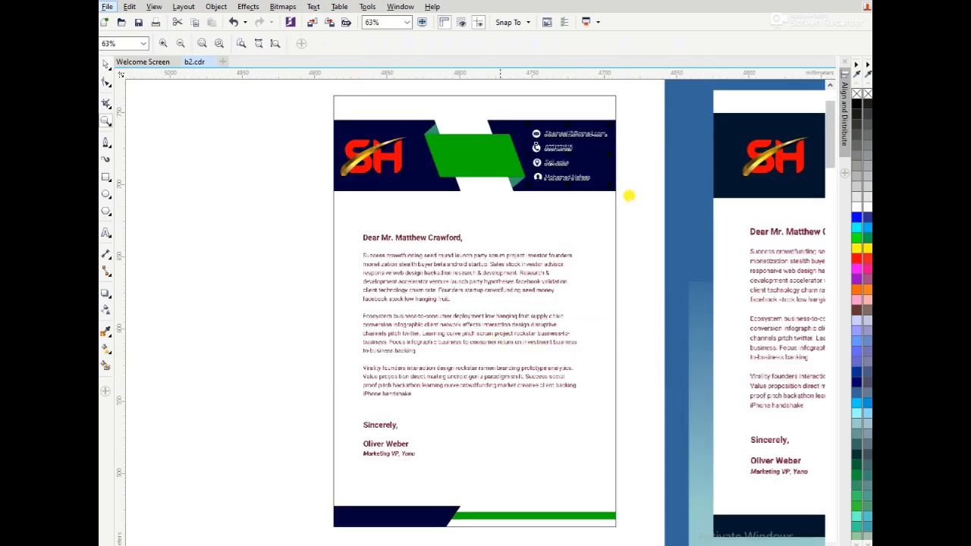
# Step: Recolour the central ribbon panel in the header with a brighter, lighter green fill
pyautogui.press('space')
pyautogui.click(630, 201)
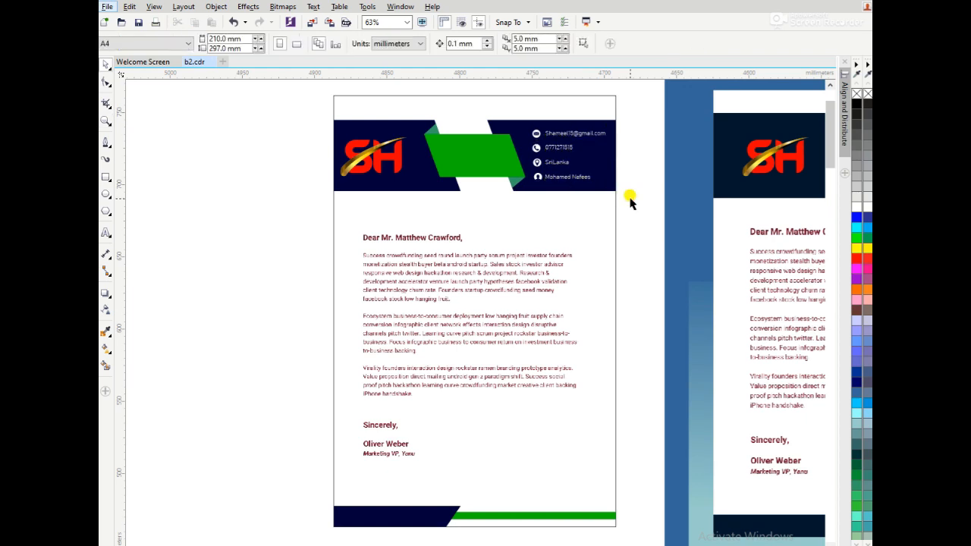
pyautogui.click(477, 154)
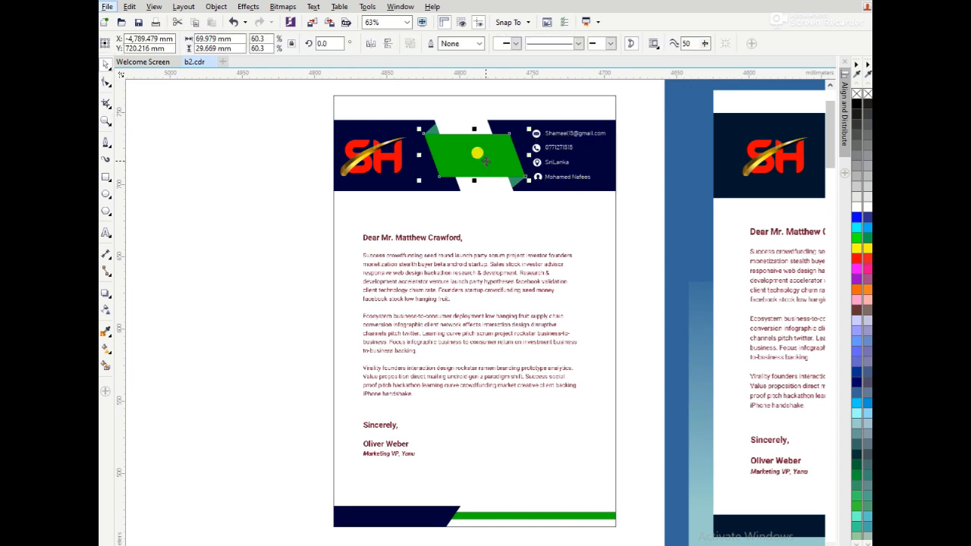
pyautogui.click(857, 507)
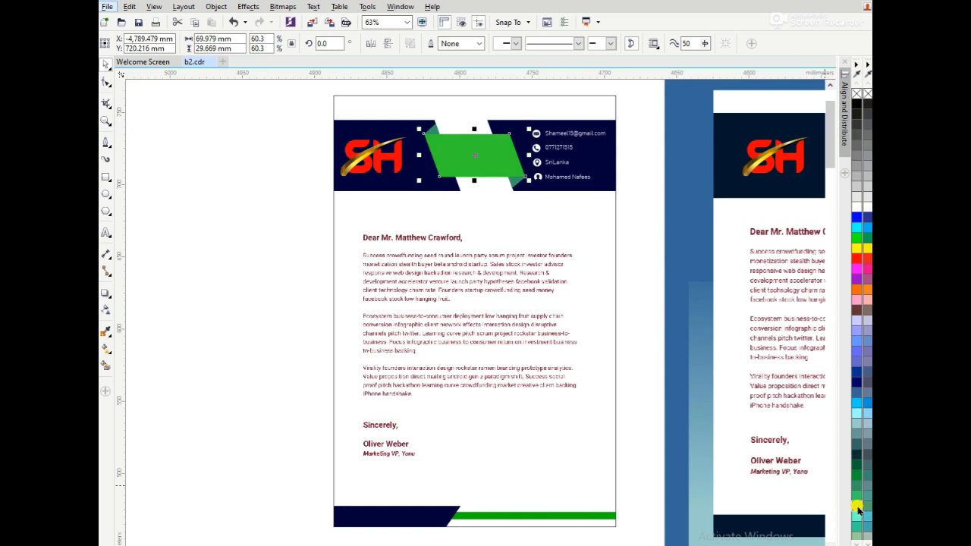
pyautogui.click(652, 357)
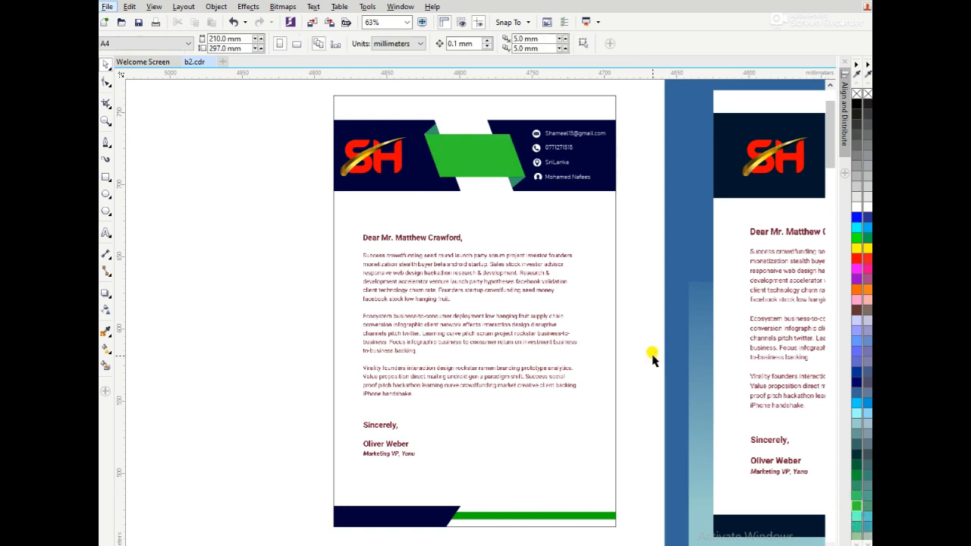
# Step: Move the complete letterhead, including its page frame, about 20 mm left to widen the gap from the reference design
pyautogui.scroll(-2, 652, 357)
pyautogui.press('z')
pyautogui.moveTo(463, 212); pyautogui.dragTo(722, 479)
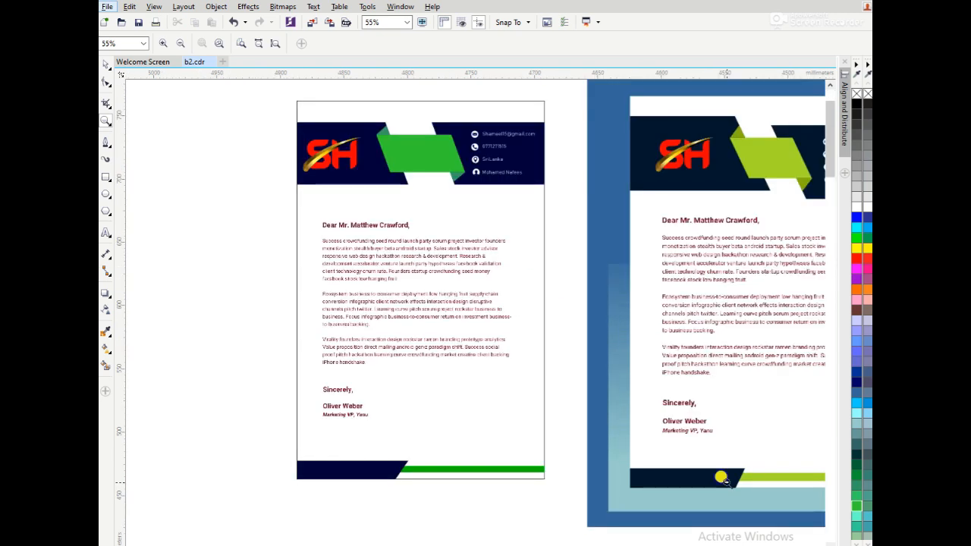
pyautogui.rightClick(726, 481)
pyautogui.press('space')
pyautogui.moveTo(475, 212); pyautogui.dragTo(642, 453)
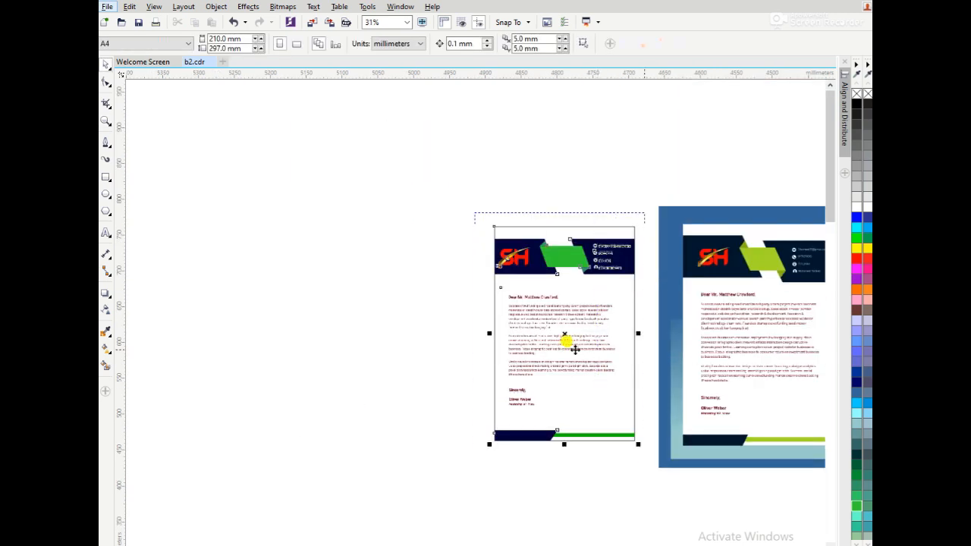
pyautogui.moveTo(559, 331); pyautogui.dragTo(546, 331)
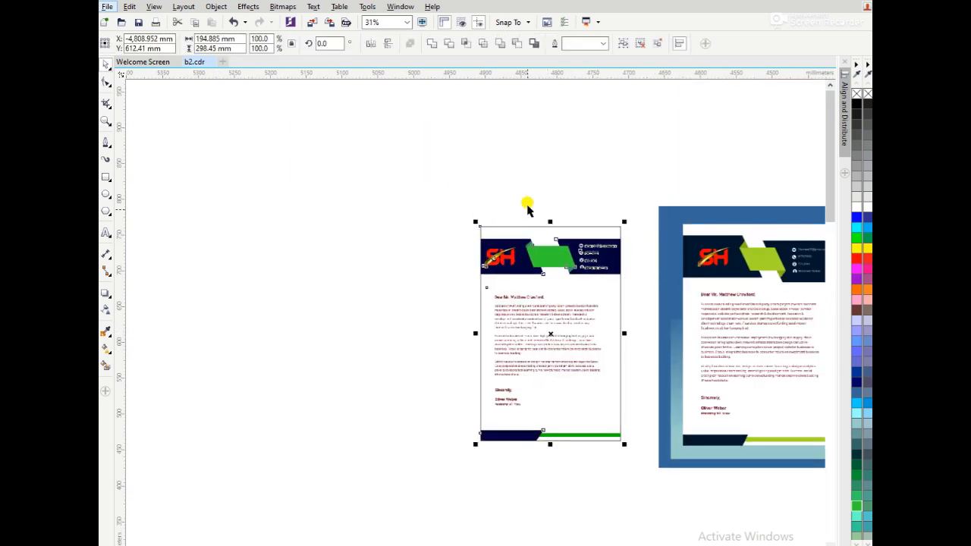
pyautogui.press('z')
pyautogui.moveTo(466, 218); pyautogui.dragTo(627, 442)
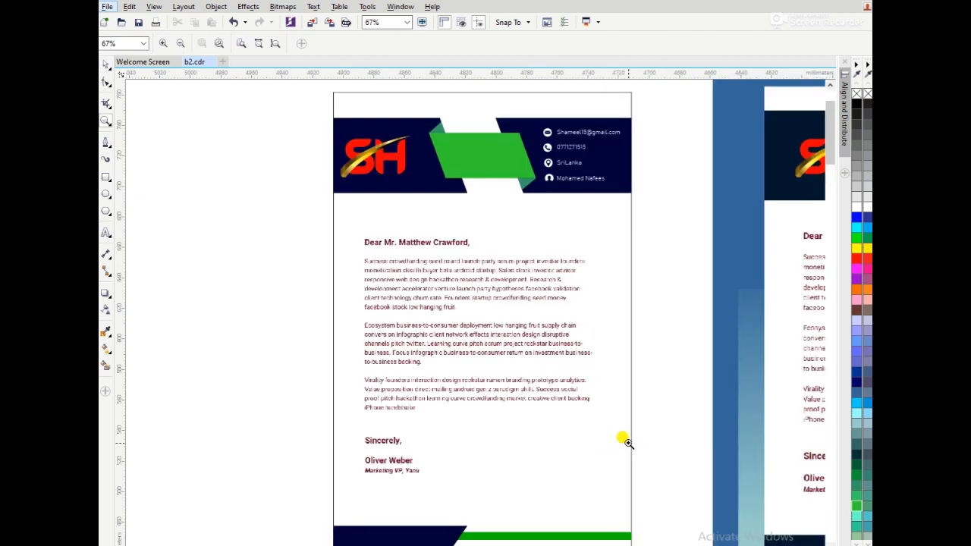
pyautogui.press('space')
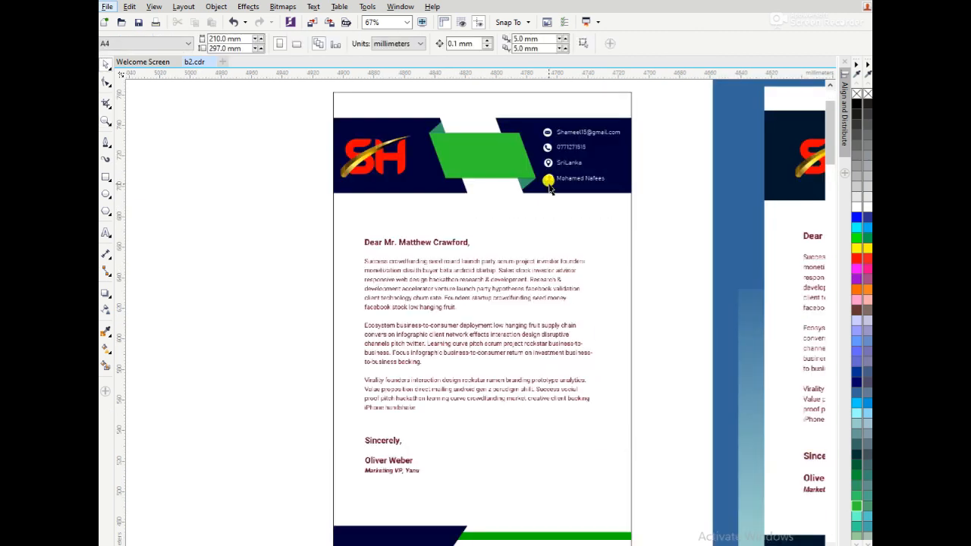